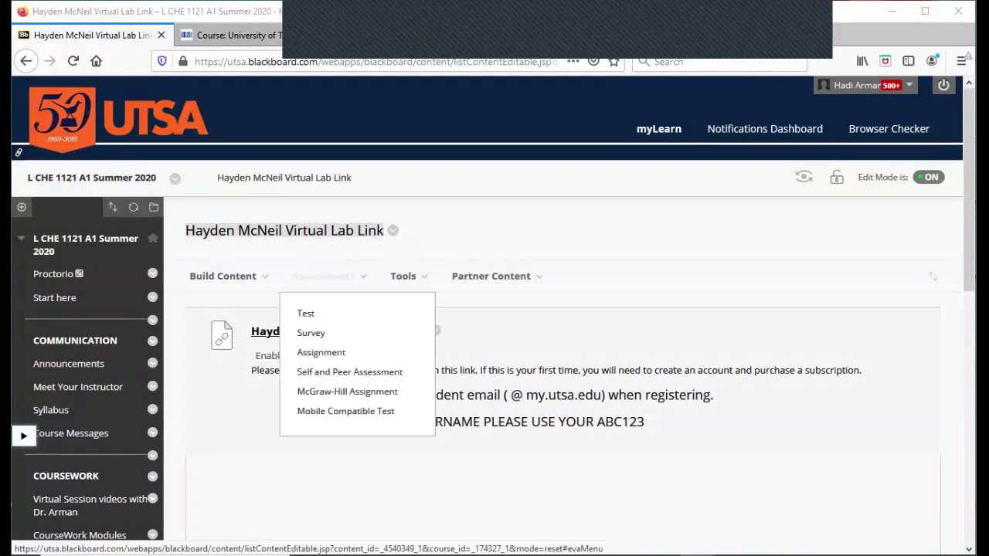
- Switch to the Hayden-McNeil course page listing the MC - Density quiz
key(ctrl+Tab)
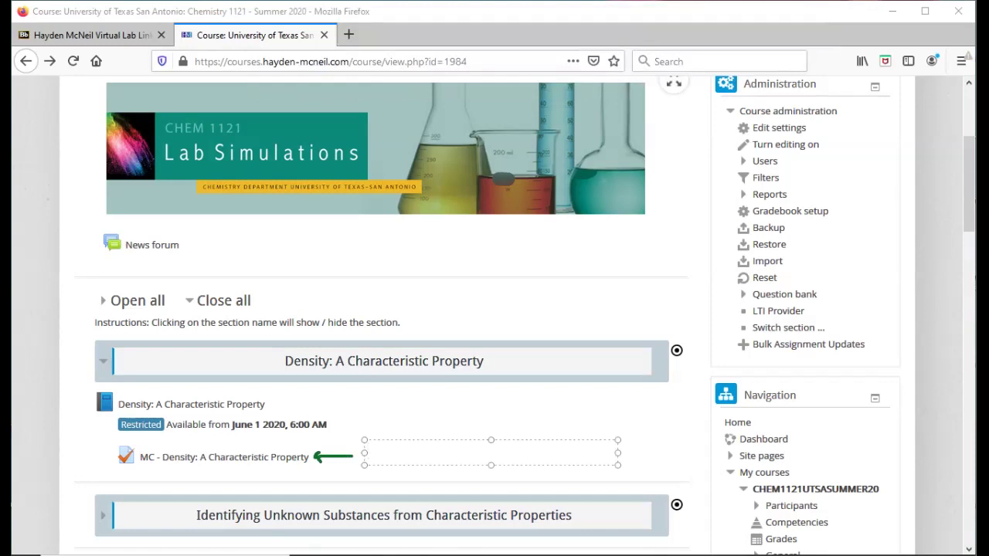
- Note 'complete these questions after finishing the virtual lab', add the measurements reminder, then clear annotations
text(complete )
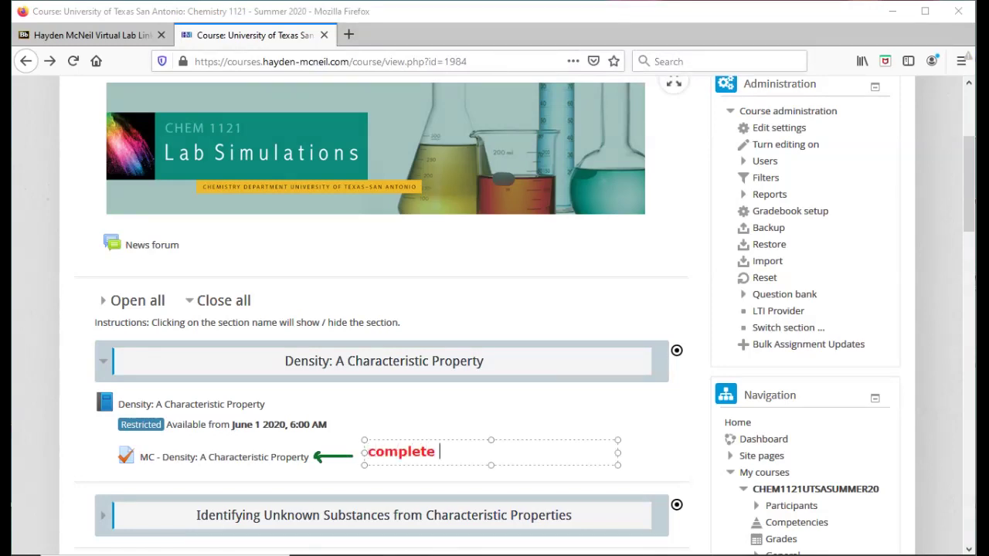
text(these questions af)
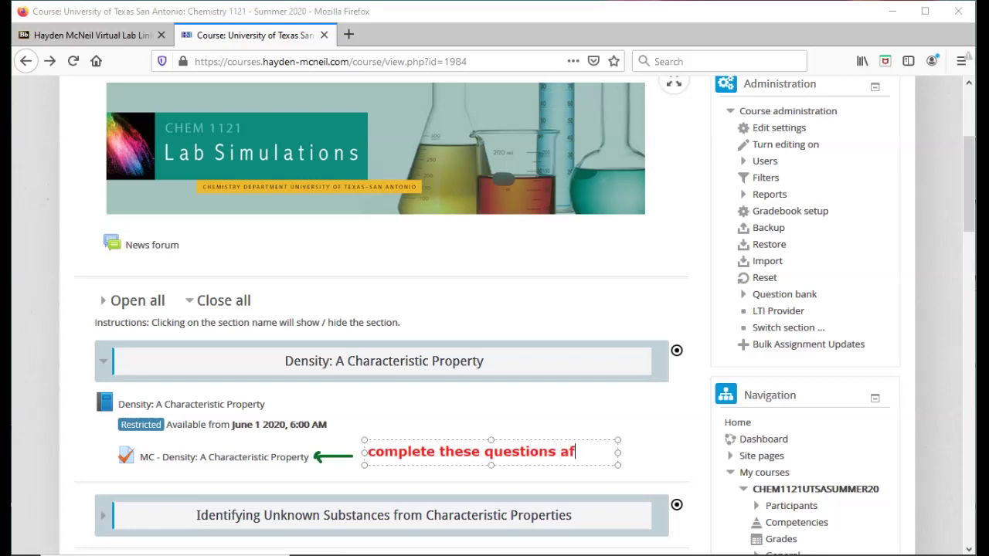
text(ter finishing the )
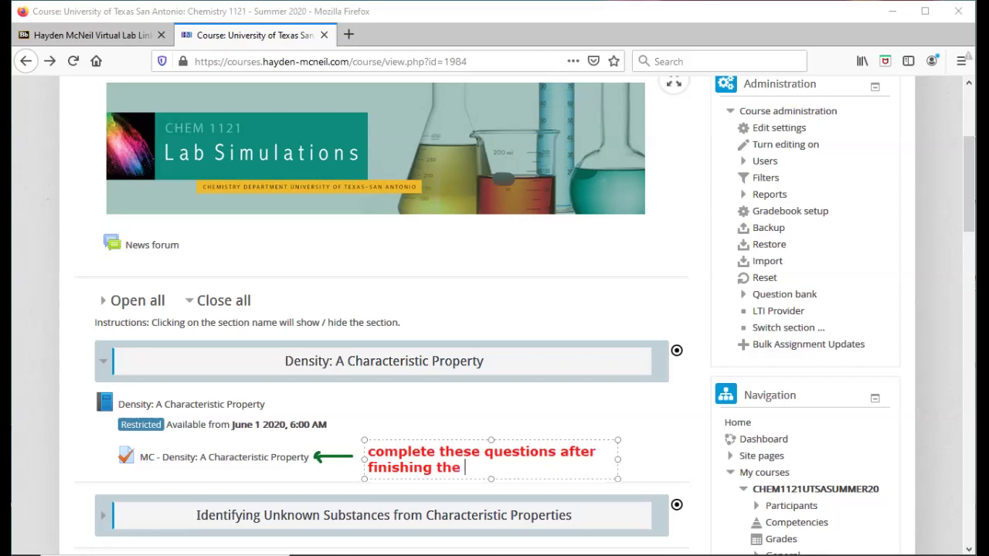
text(virtual lab.)
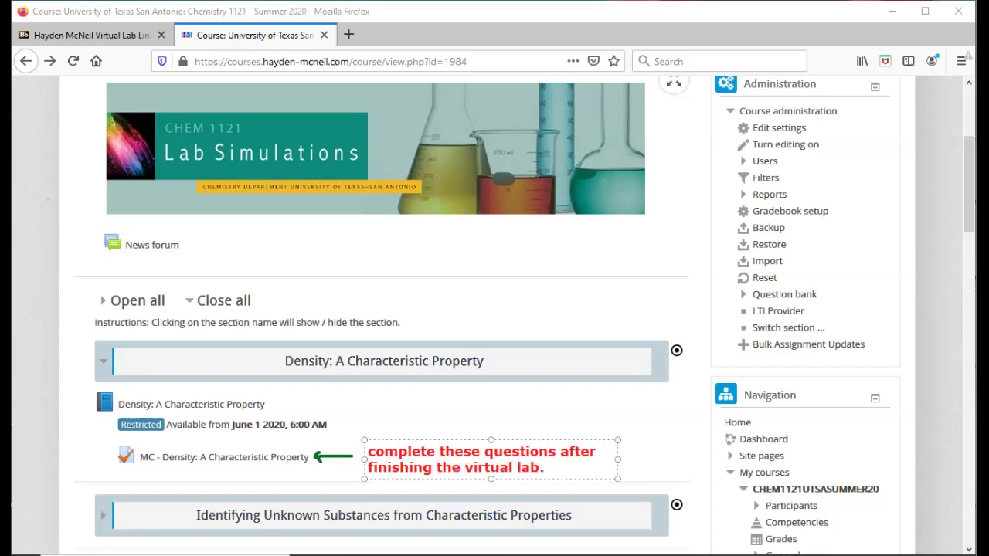
key(Return)
text(- n)
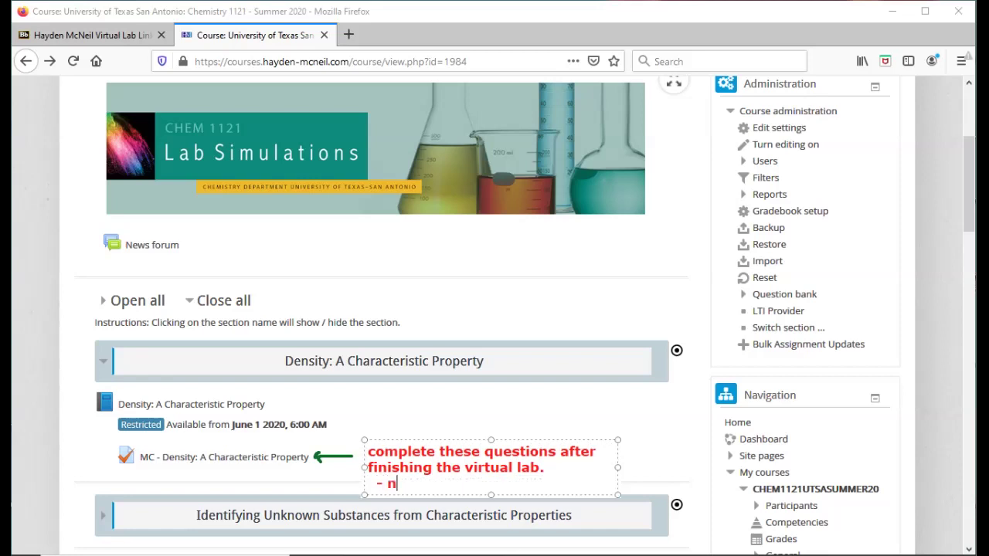
text(eed your observatio)
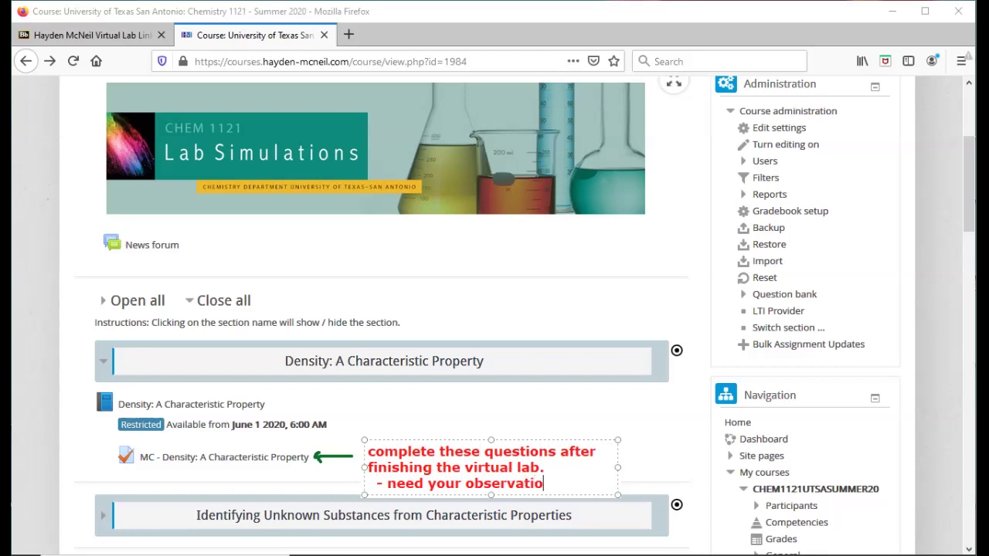
text(ns and measuremnets)
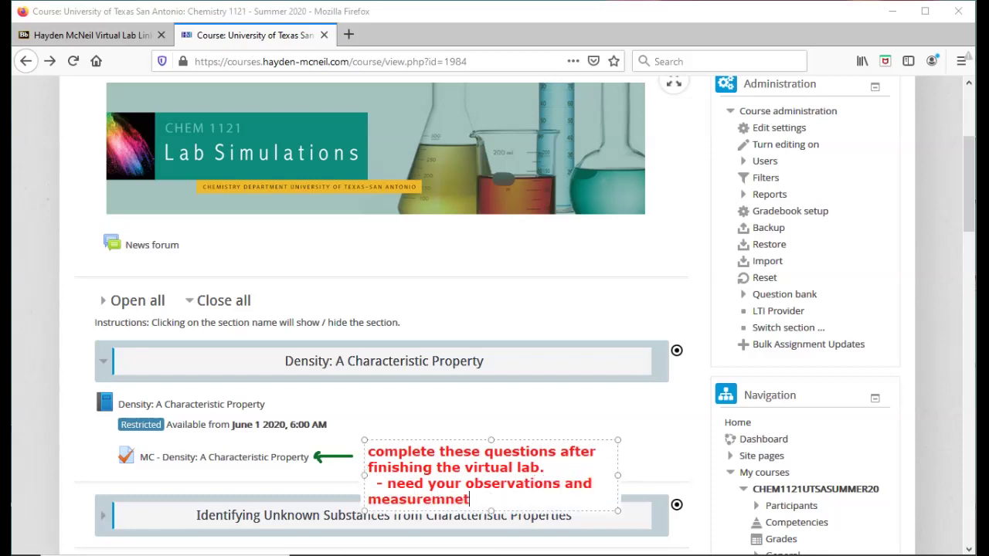
key(BackSpace)
key(BackSpace)
key(BackSpace)
key(BackSpace)
text(ents)
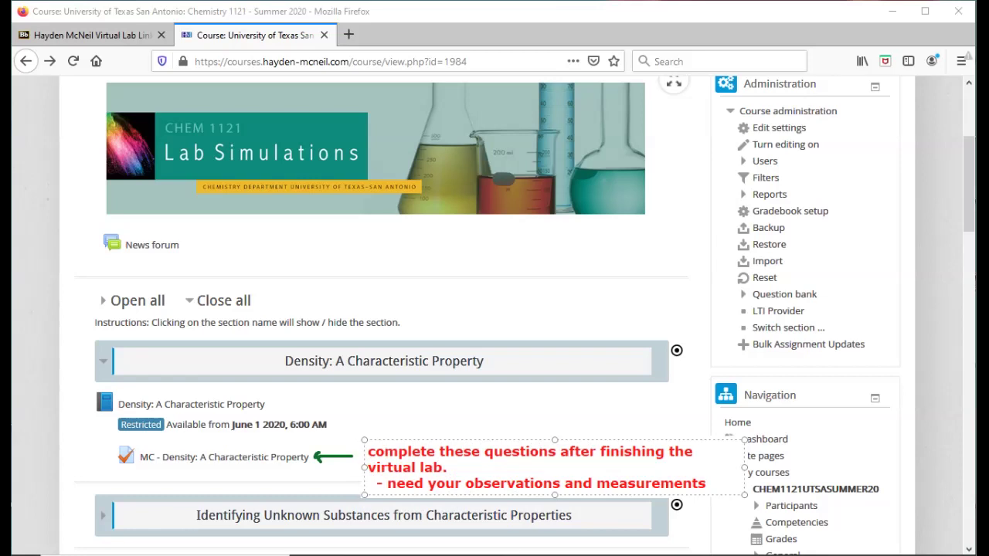
key(Escape)
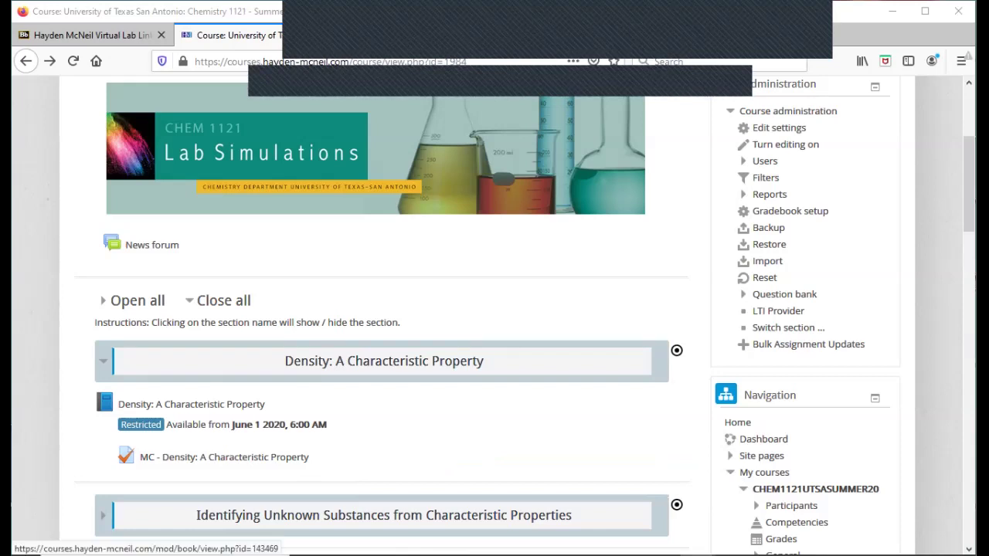
- Open the Density: A Characteristic Property reading and scroll through Background to About This Lab
click(191, 404)
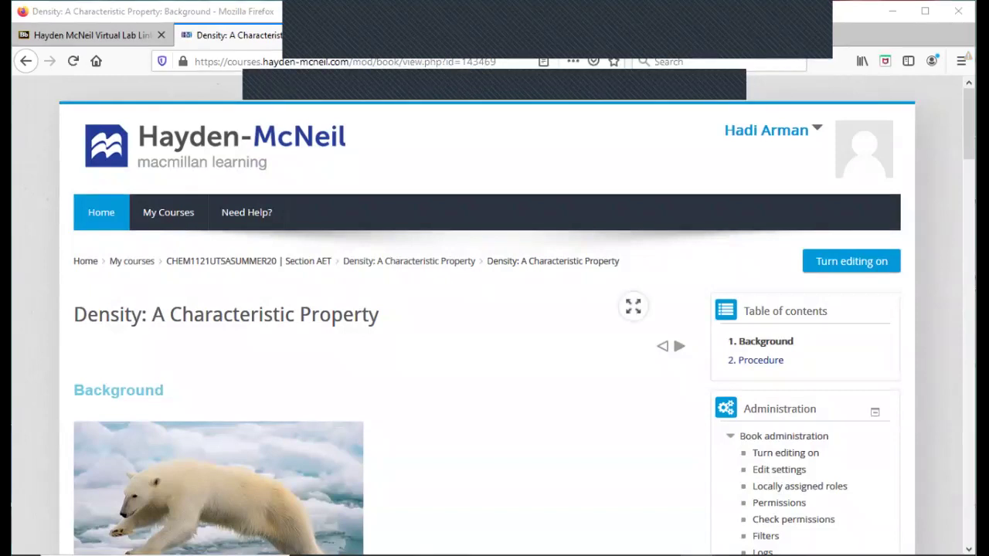
scroll(494, 309, down, 3)
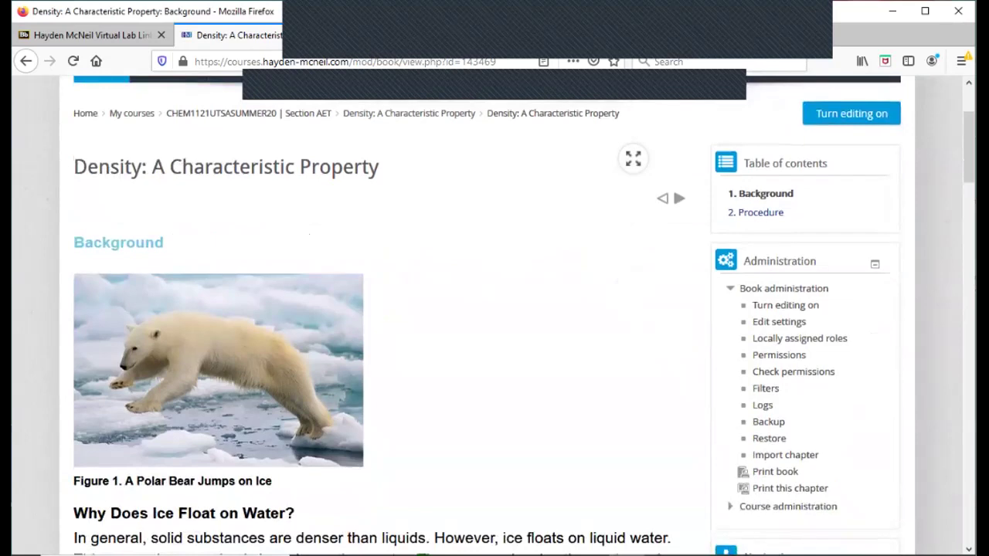
scroll(494, 309, down, 2)
scroll(495, 309, down, 5)
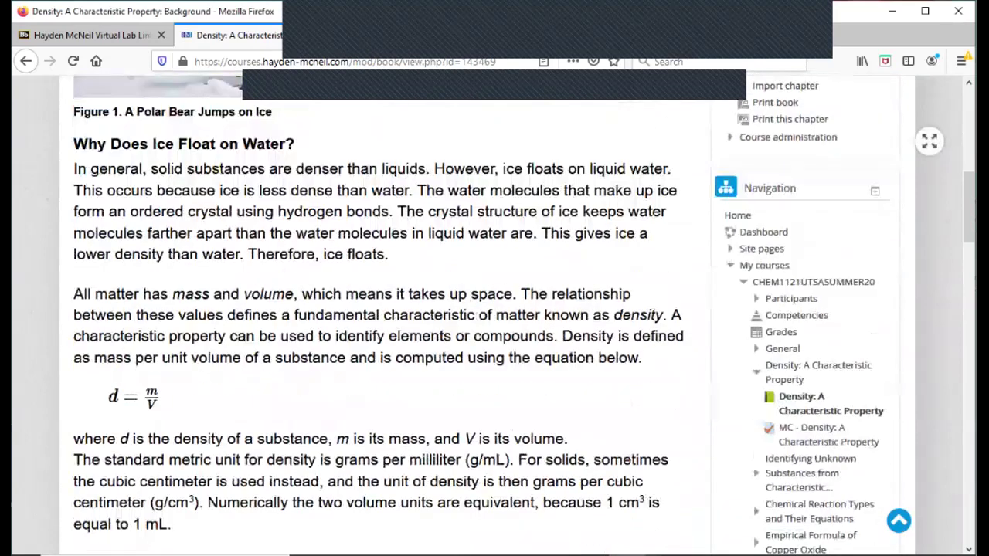
scroll(495, 309, down, 5)
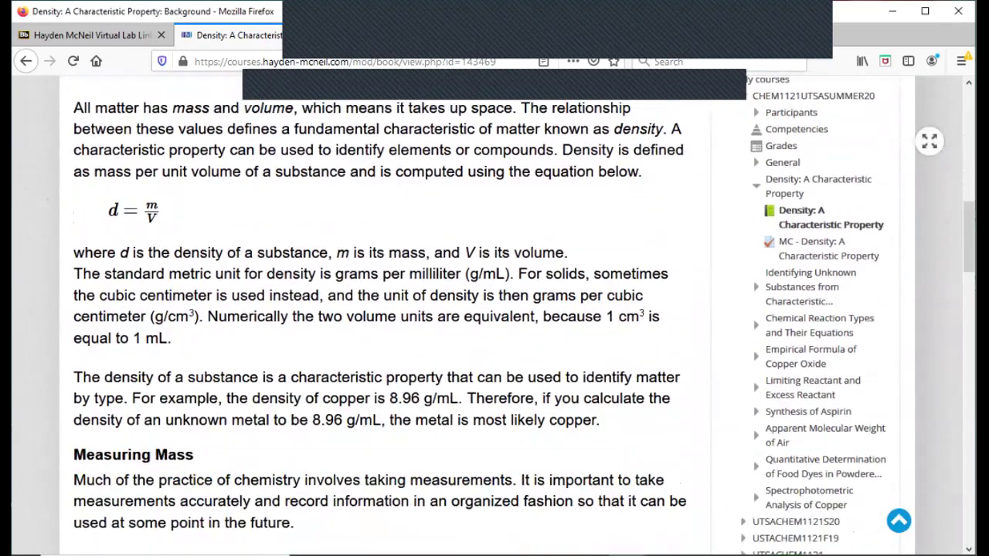
scroll(494, 309, down, 1)
scroll(494, 309, down, 2)
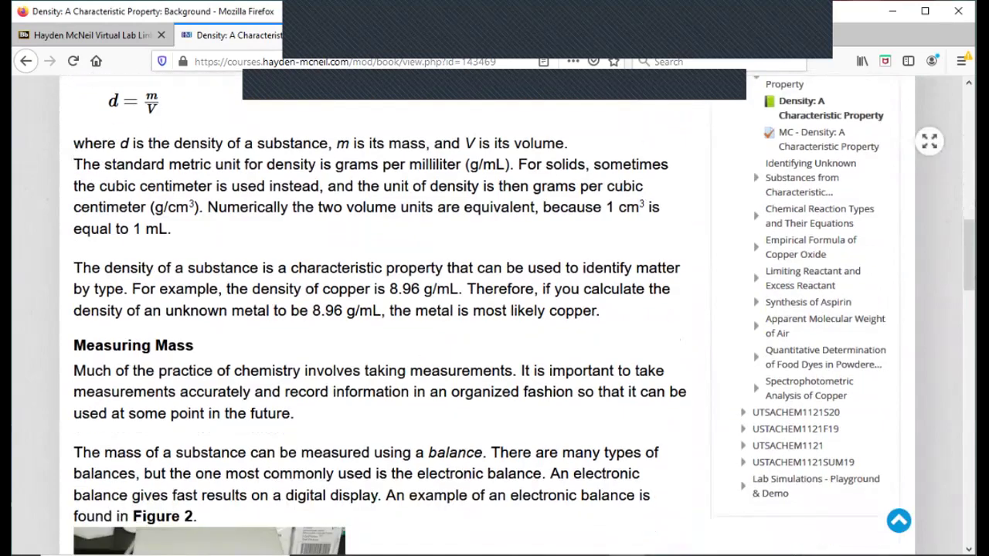
scroll(495, 309, down, 7)
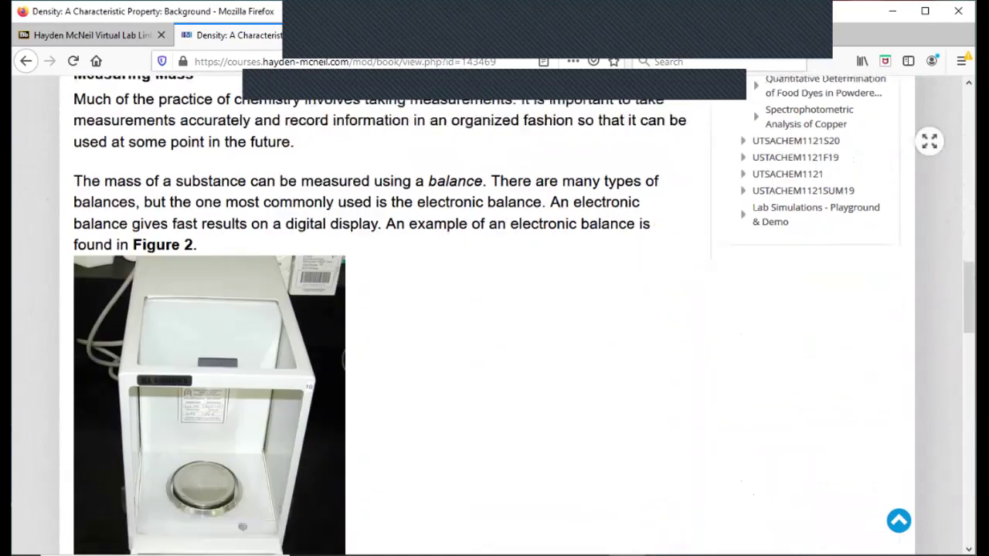
scroll(494, 309, down, 3)
scroll(494, 309, down, 10)
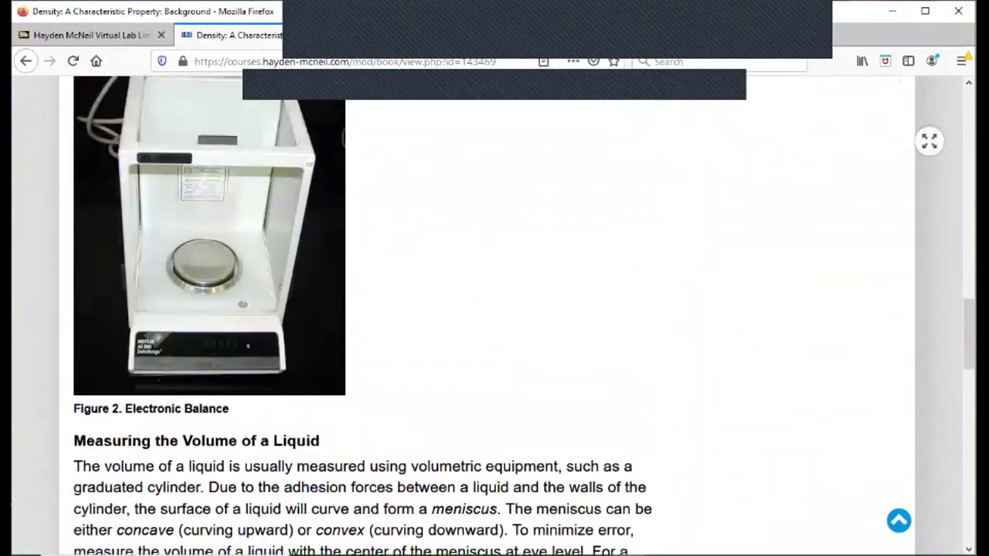
scroll(495, 309, down, 8)
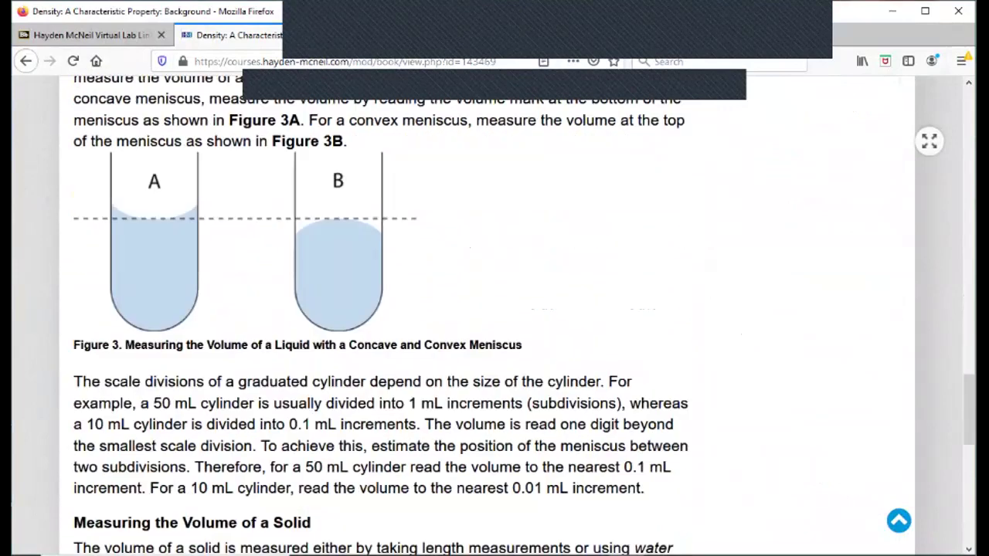
scroll(494, 309, down, 6)
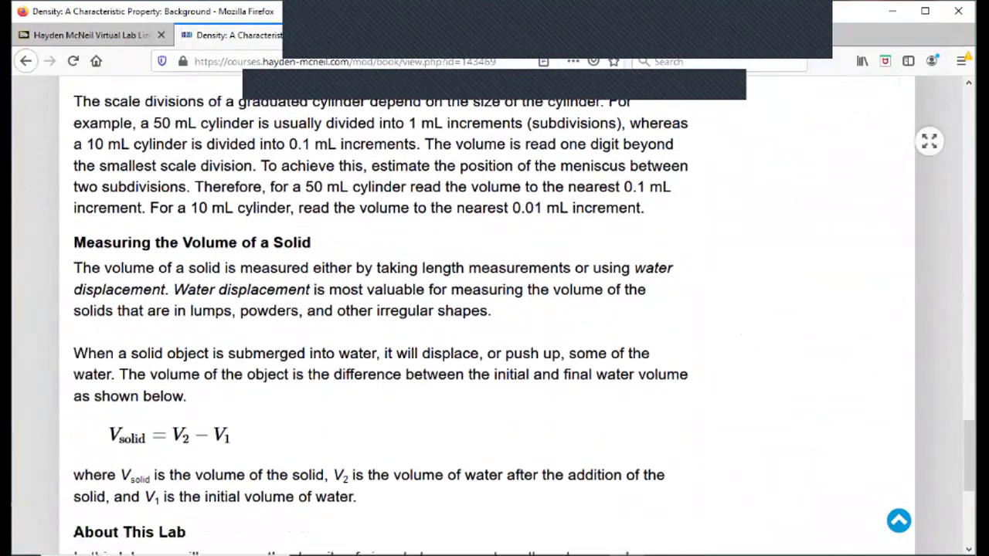
scroll(495, 309, up, 1)
scroll(494, 309, down, 5)
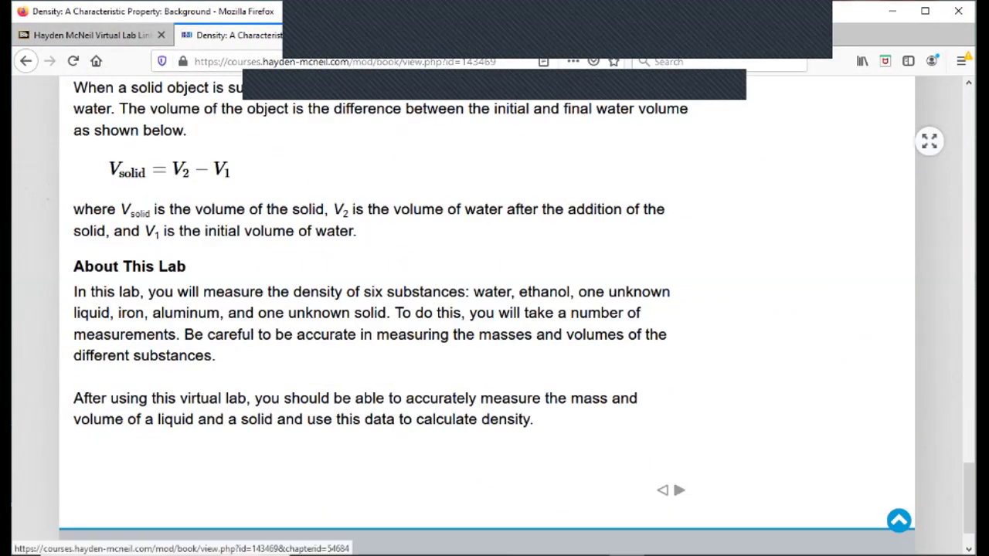
- Go to the Procedure chapter and scroll down to the virtual lab icon and Experiment 1
click(679, 490)
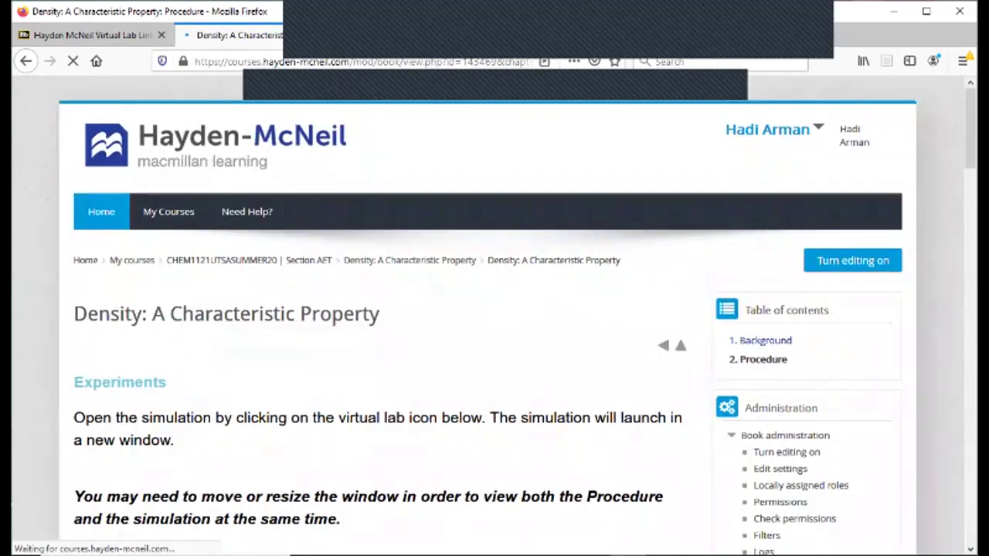
scroll(494, 309, down, 3)
scroll(494, 309, down, 2)
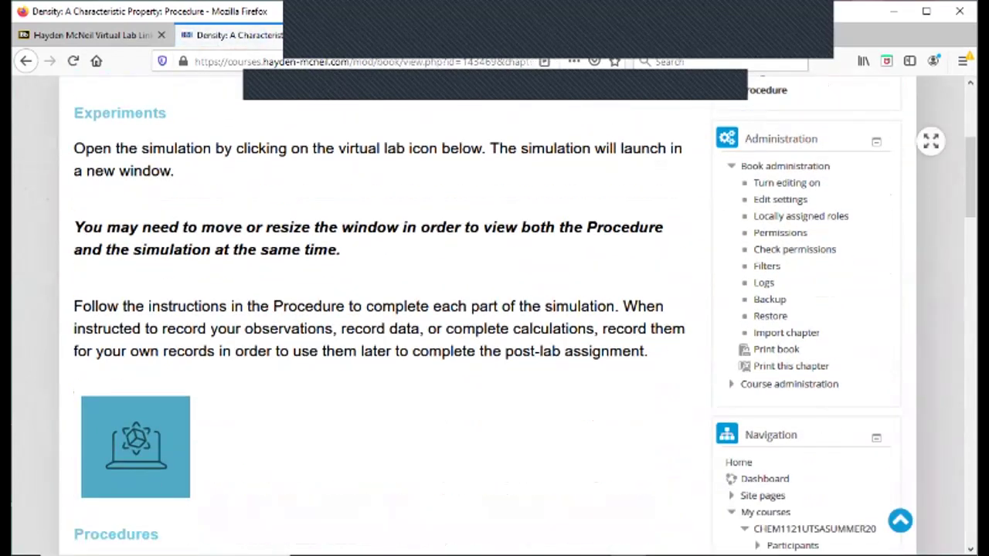
scroll(494, 309, down, 1)
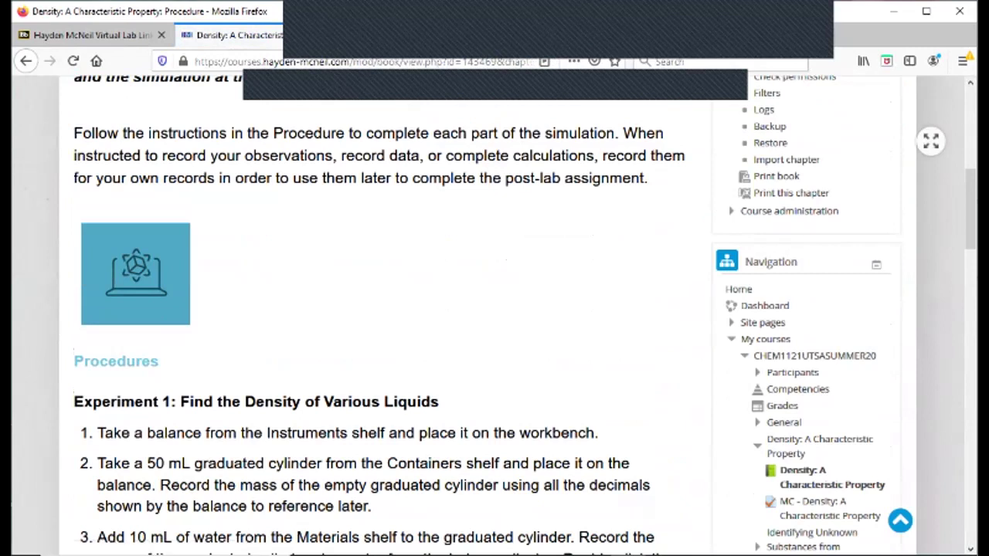
- Point an arrow at the virtual lab icon with the note 'Click here to open up the virtual lab'
mouse_move(354, 261)
mouse_down()
mouse_move(214, 264)
mouse_move(235, 254)
mouse_move(224, 274)
mouse_up()
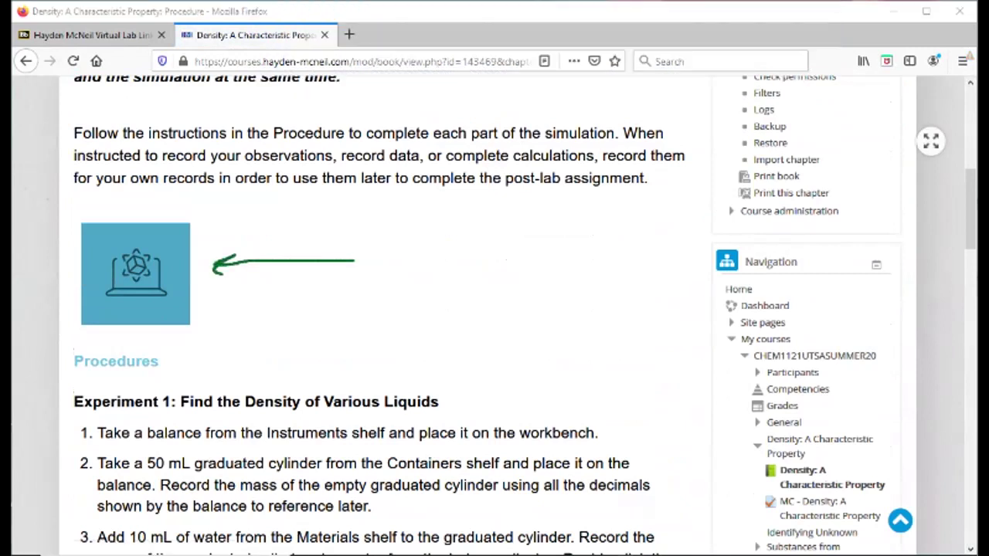
click(375, 255)
text(Click )
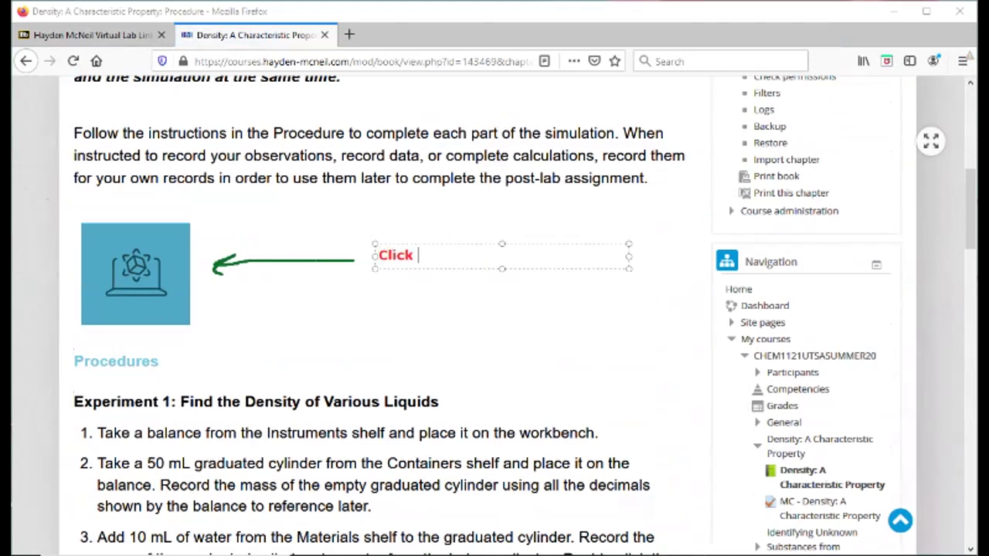
text(here to open )
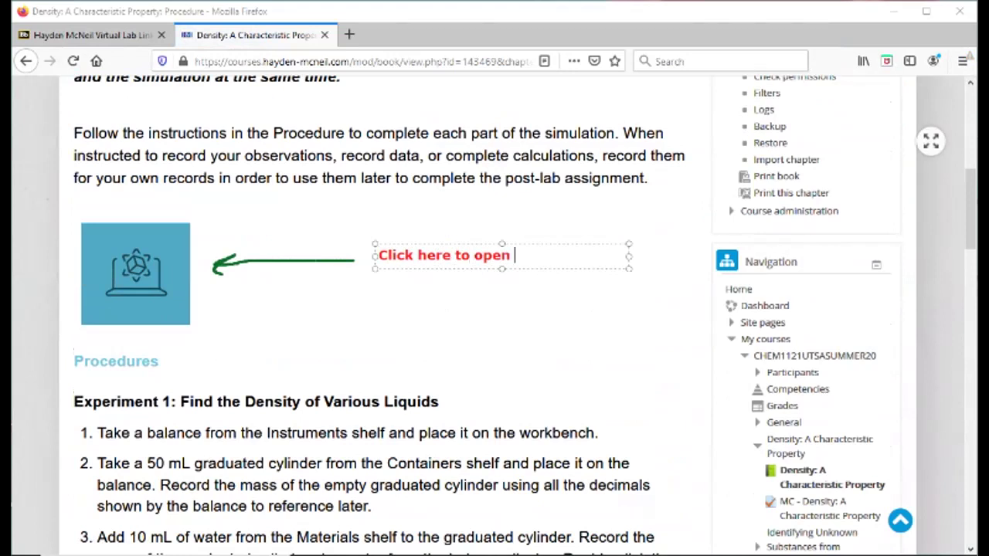
text(up the virt)
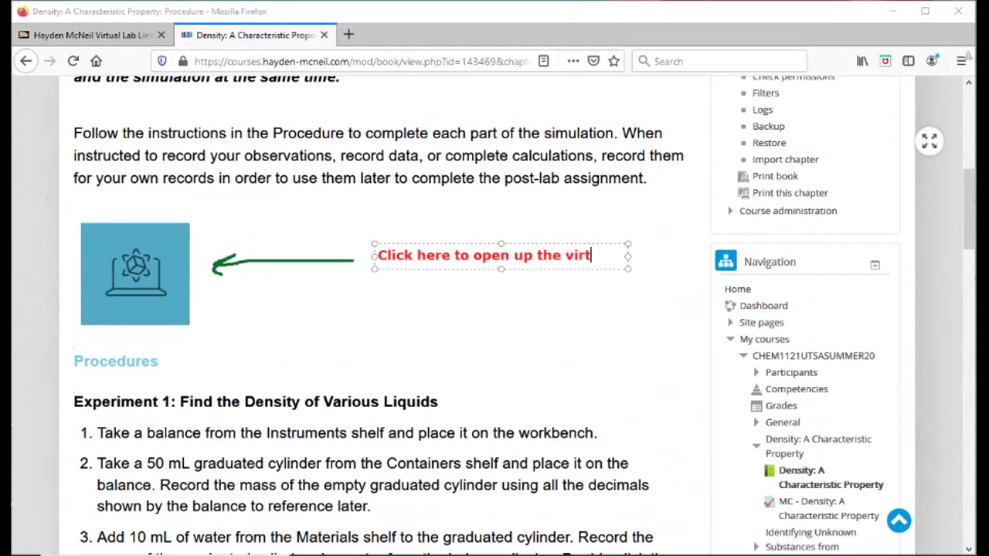
text(ual lab)
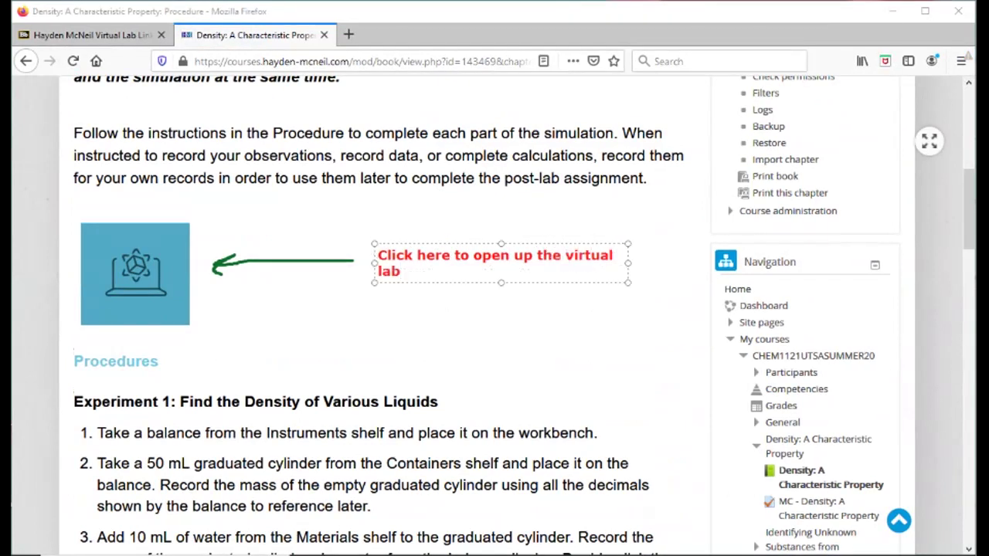
key(Escape)
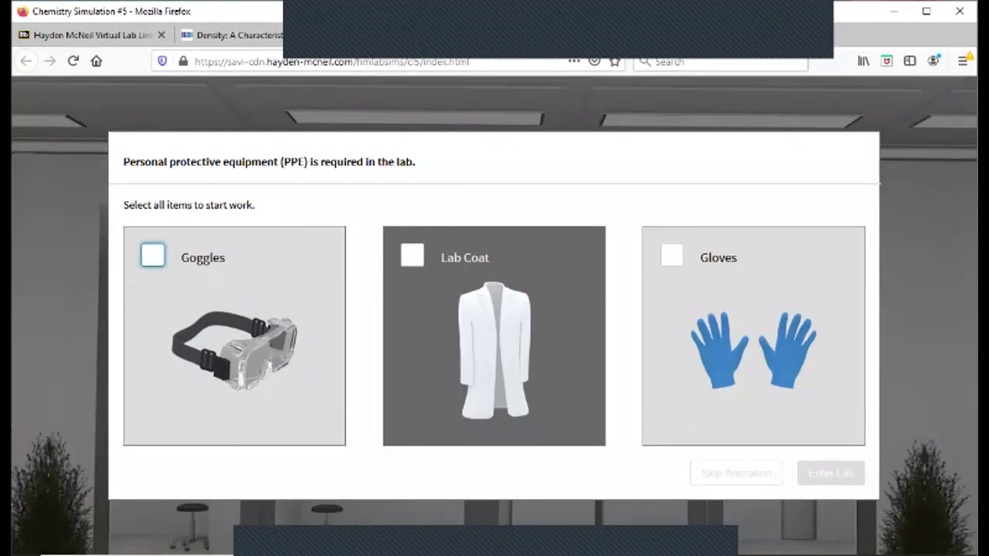
- Put on goggles, lab coat and gloves, then enter the virtual lab
key(space)
click(412, 254)
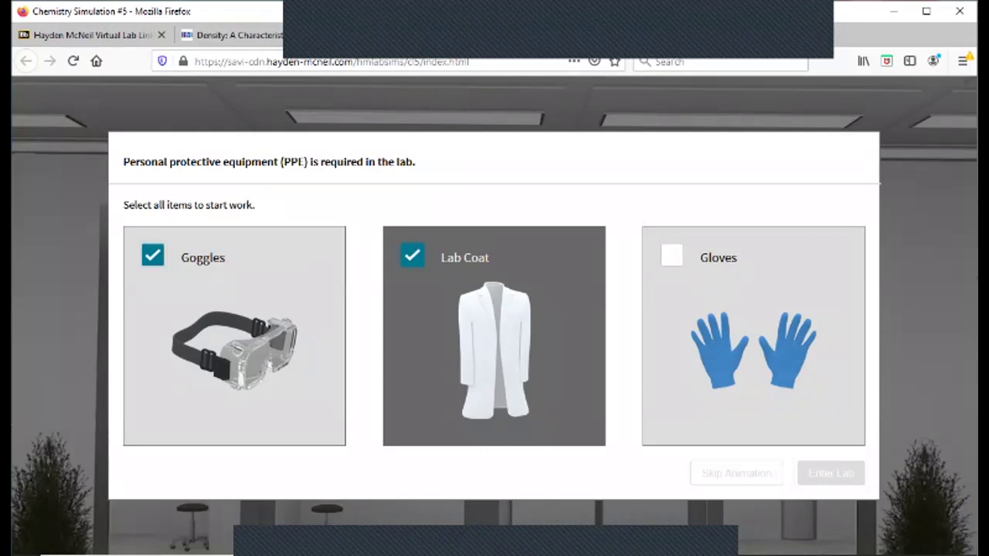
click(671, 255)
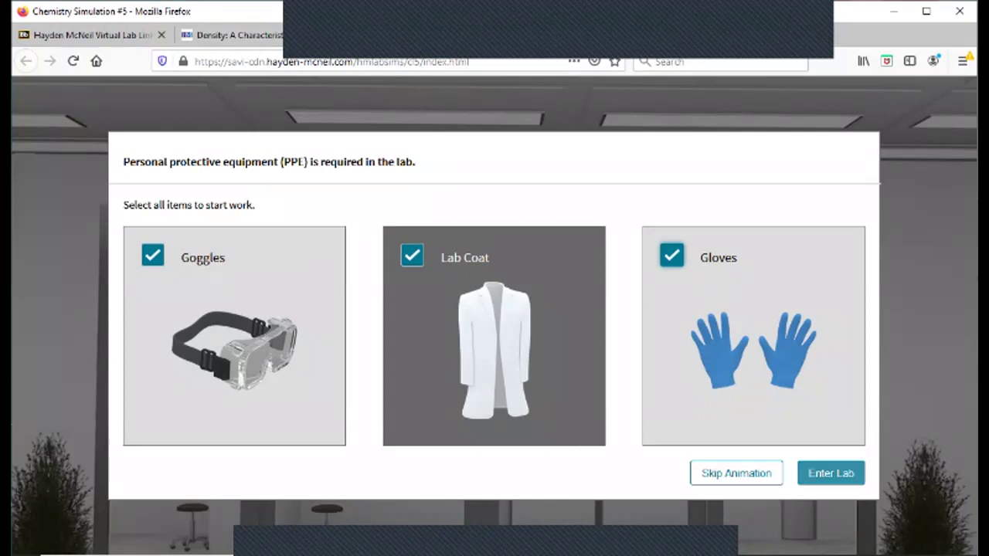
click(830, 473)
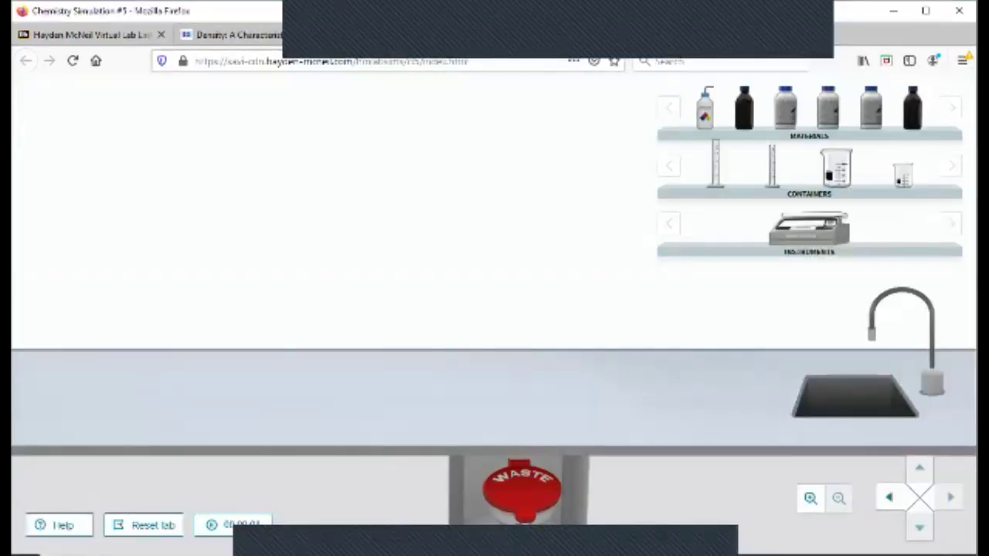
- Return to the Density procedure tab and scroll to Experiment 1 steps one to three
click(231, 35)
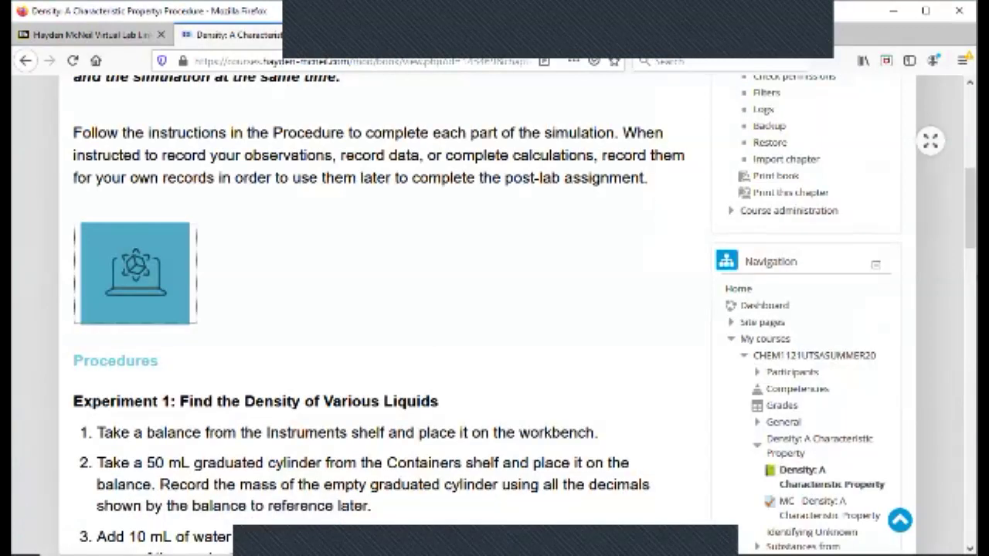
scroll(386, 309, up, 4)
scroll(386, 309, down, 3)
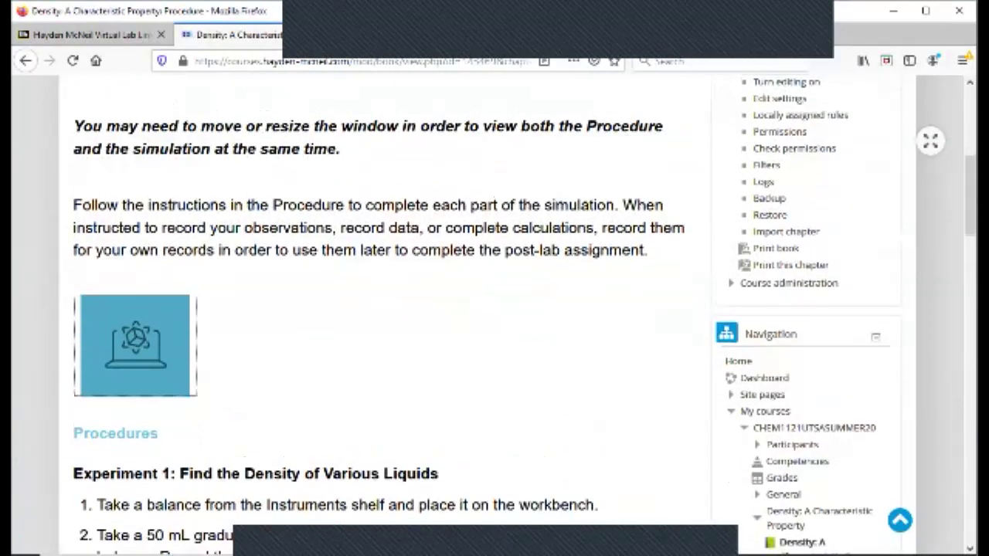
scroll(386, 309, down, 4)
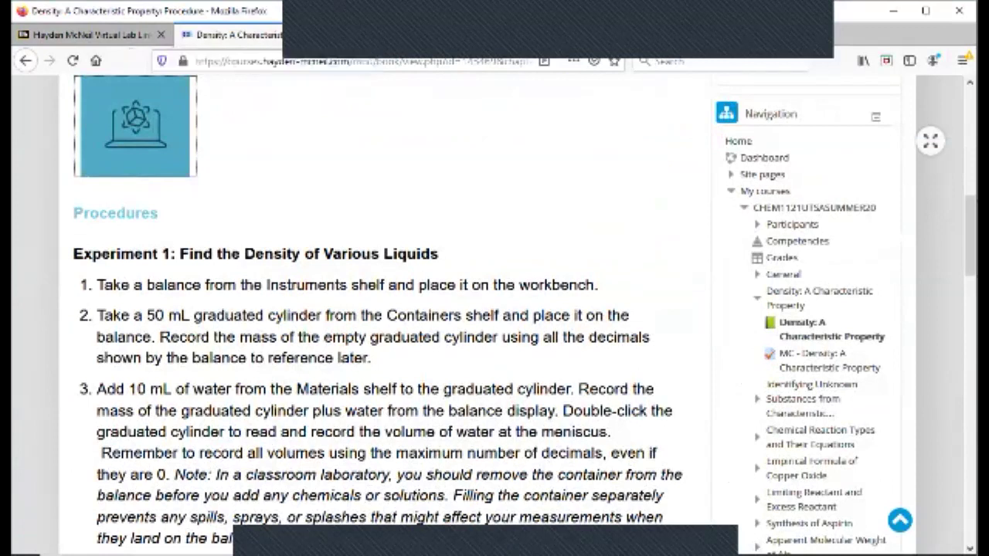
- Back on the workbench, set out the electronic balance and a small beaker
click(84, 35)
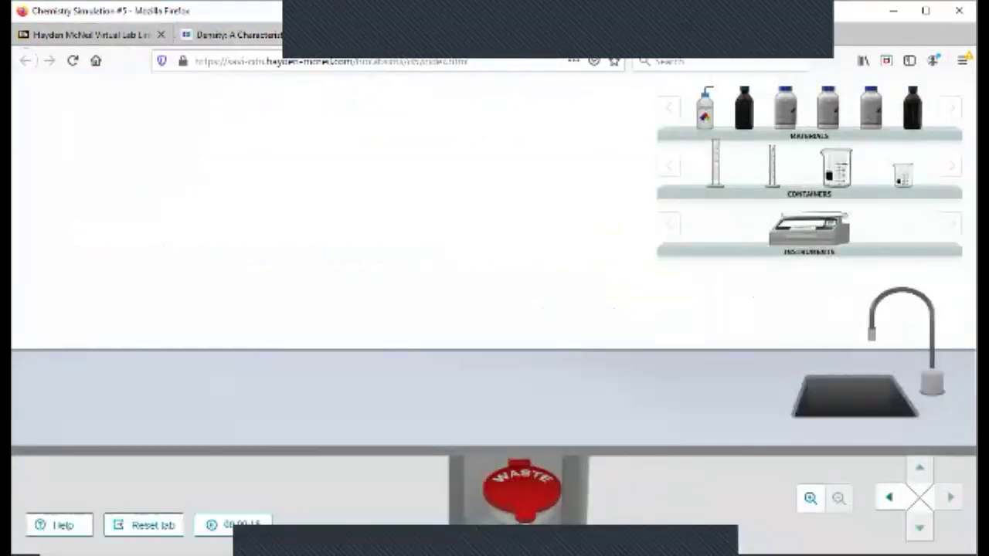
drag(809, 227, 377, 373)
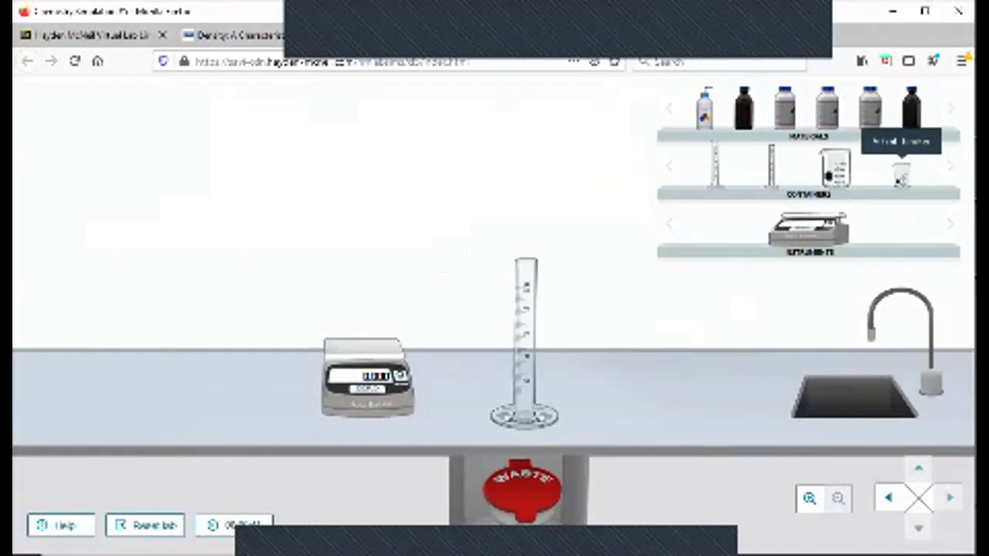
click(900, 172)
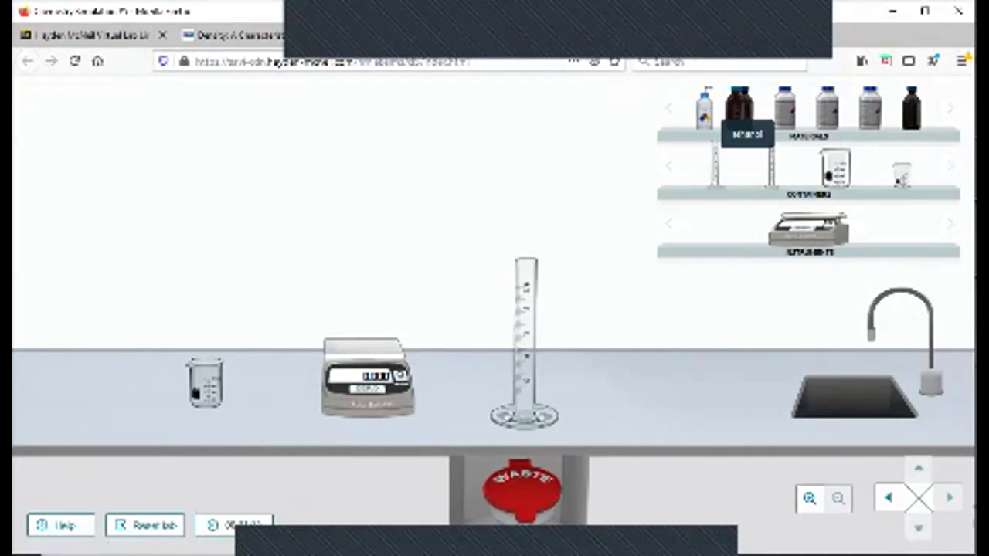
- Pour 35 mL of ethanol into the graduated cylinder and begin the note 'Volume of EtOH = 35.0 mL'
drag(740, 105, 528, 278)
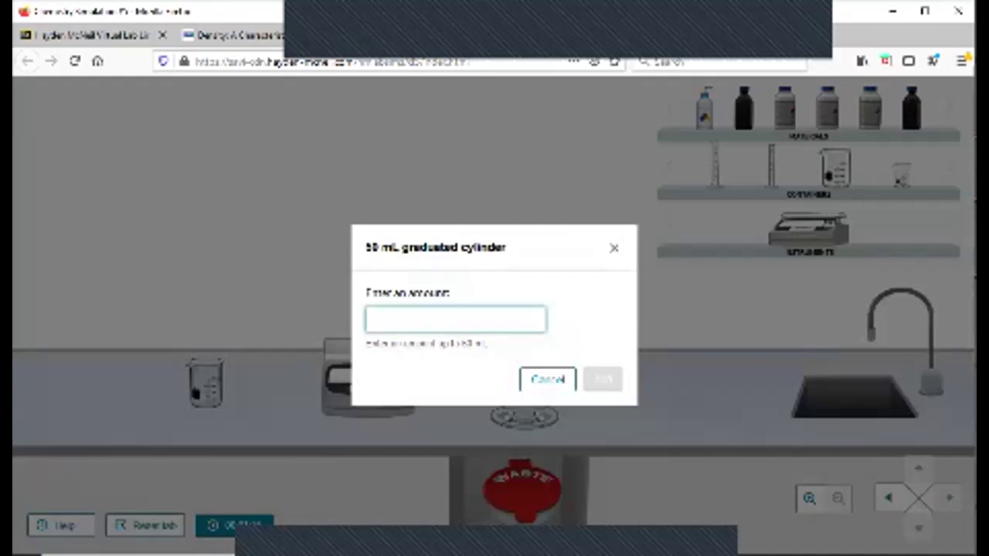
text(35)
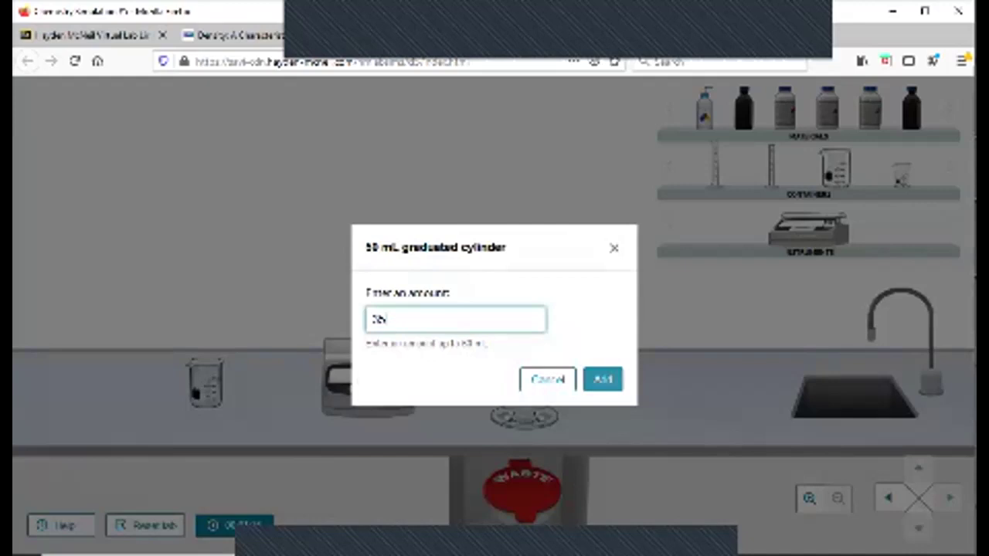
key(Return)
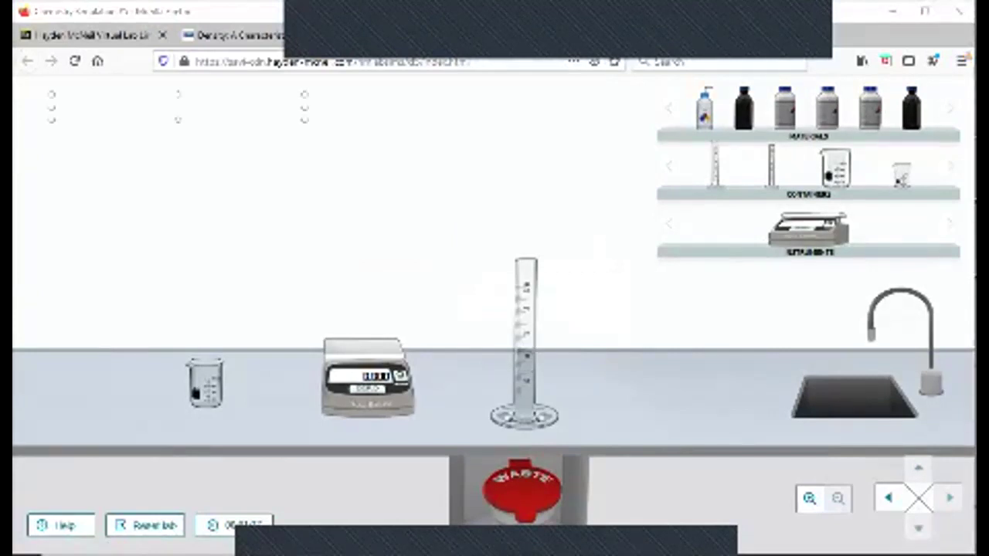
text(Volume)
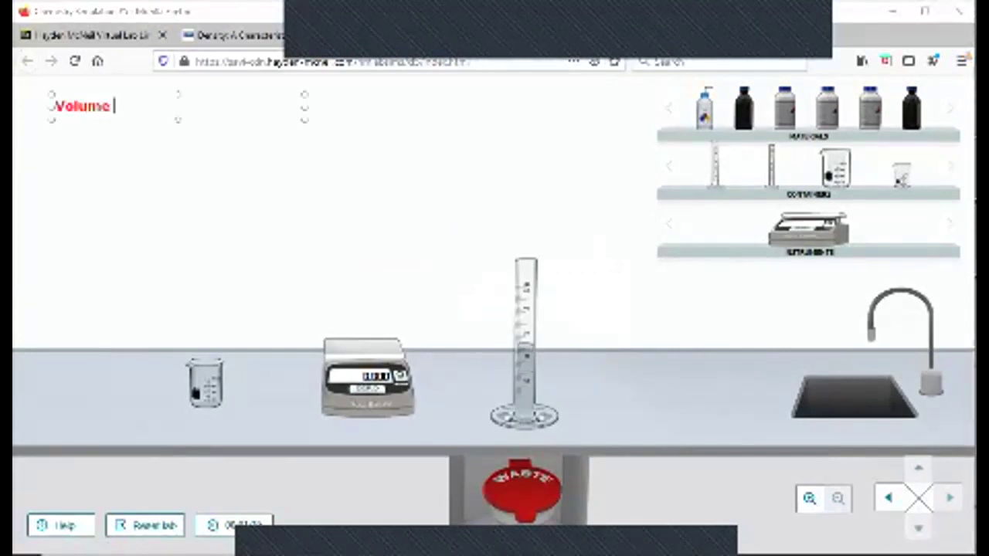
text( of Et)
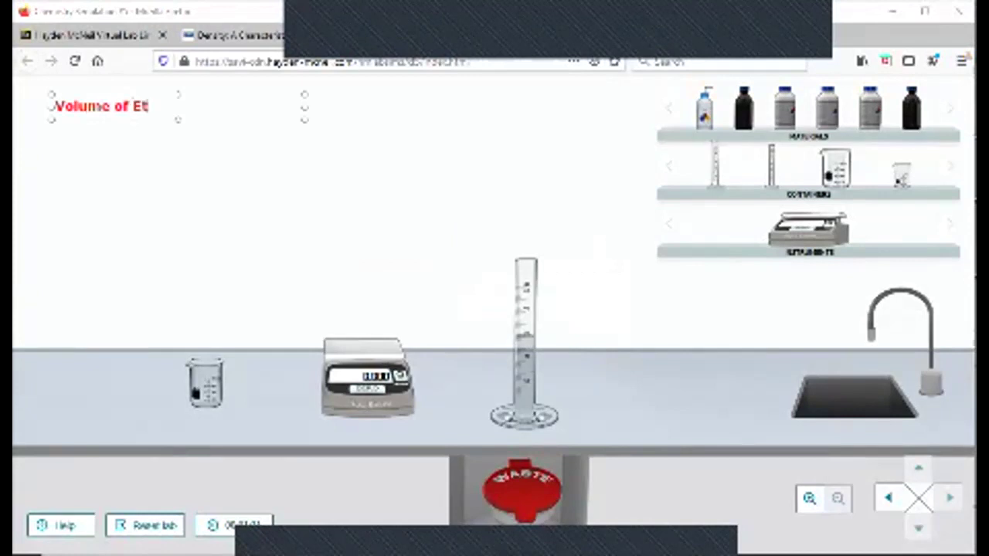
text(OH = 3)
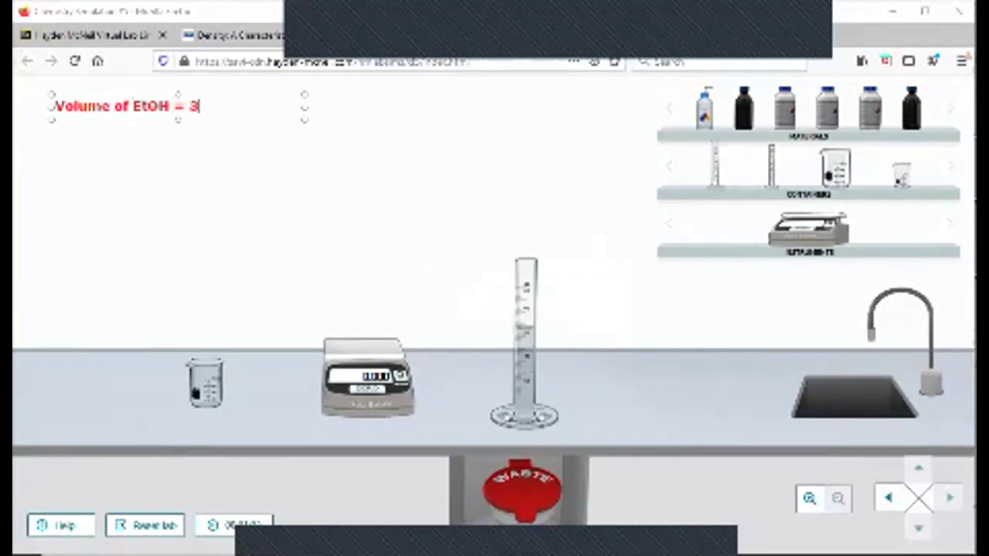
text(5.0 mL)
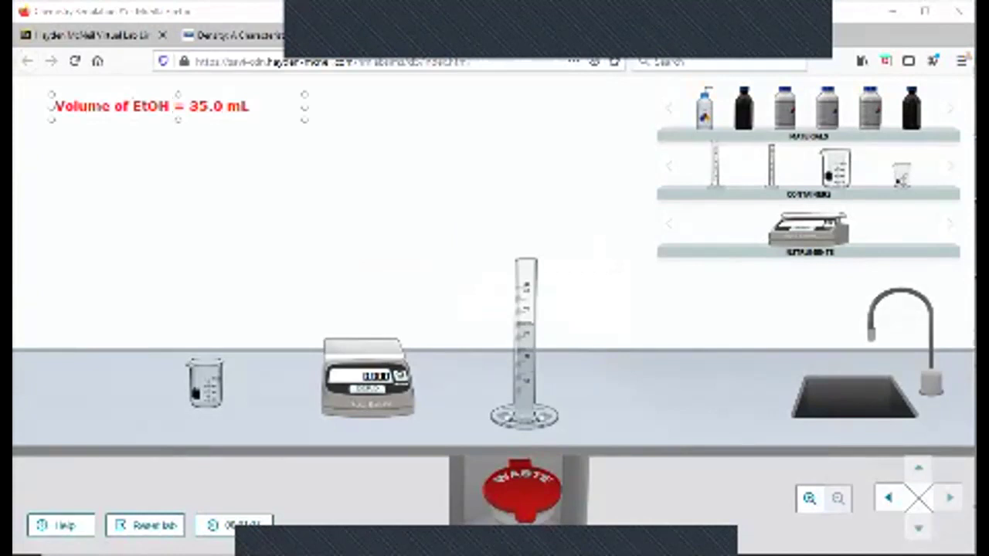
- Finish the 35.0 mL volume note and check the cylinder's meniscus view twice
key(Escape)
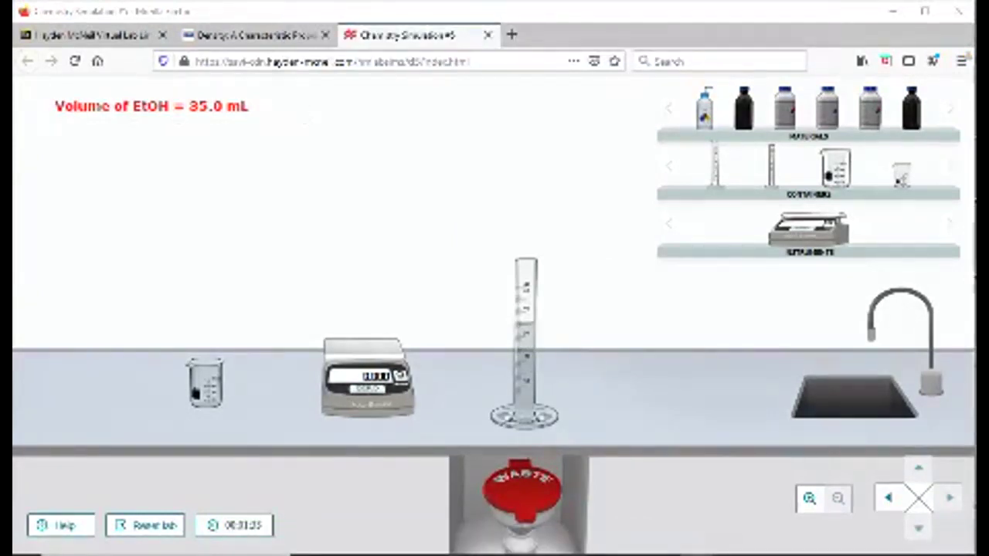
double_click(525, 356)
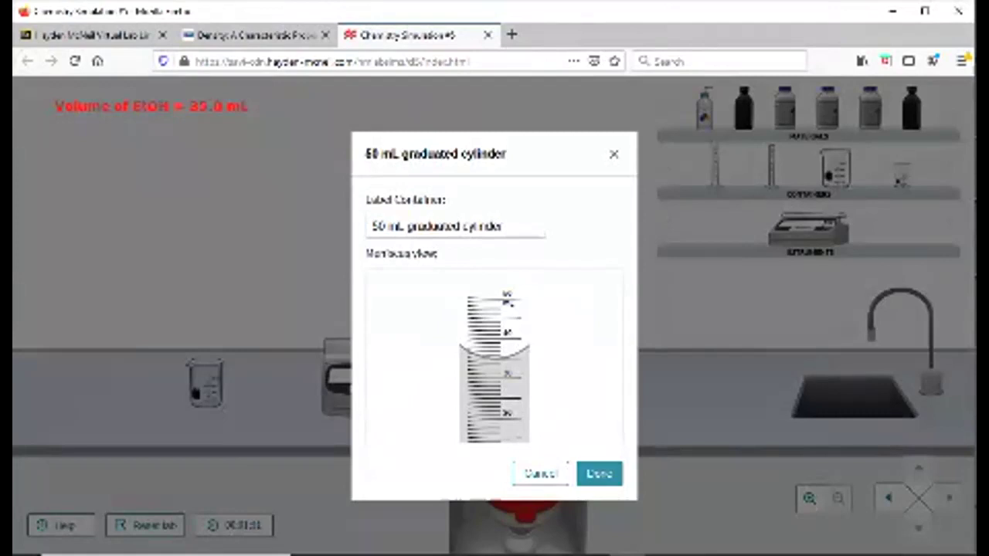
key(Return)
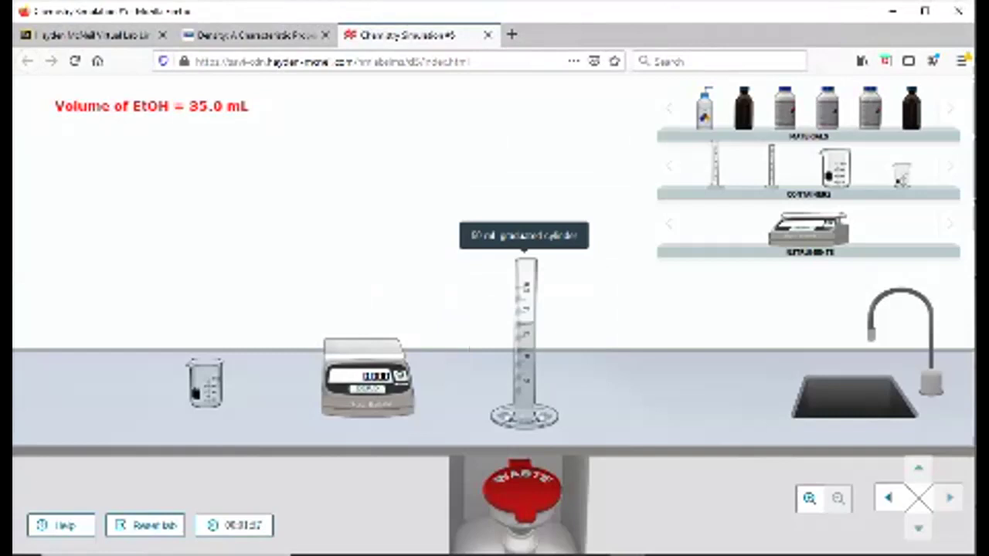
double_click(526, 278)
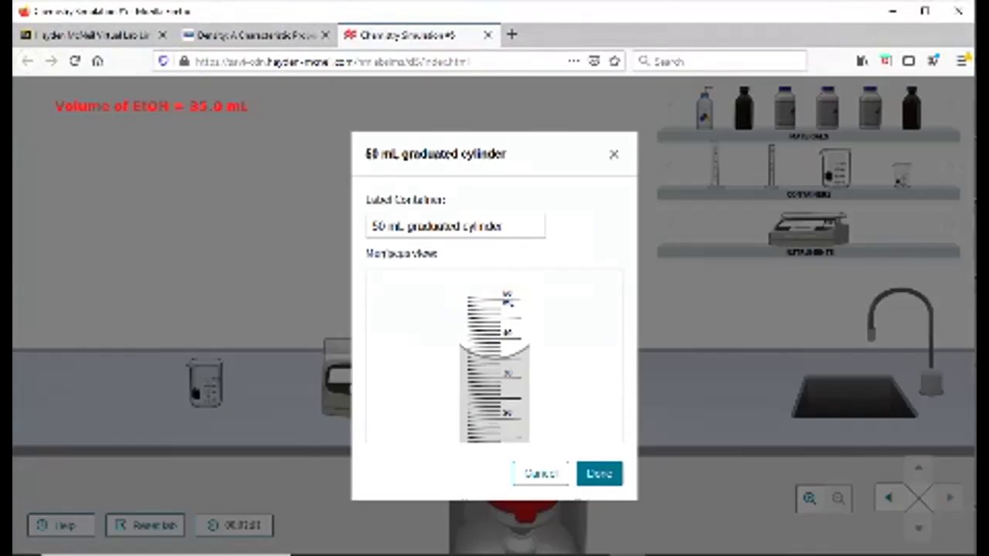
key(Return)
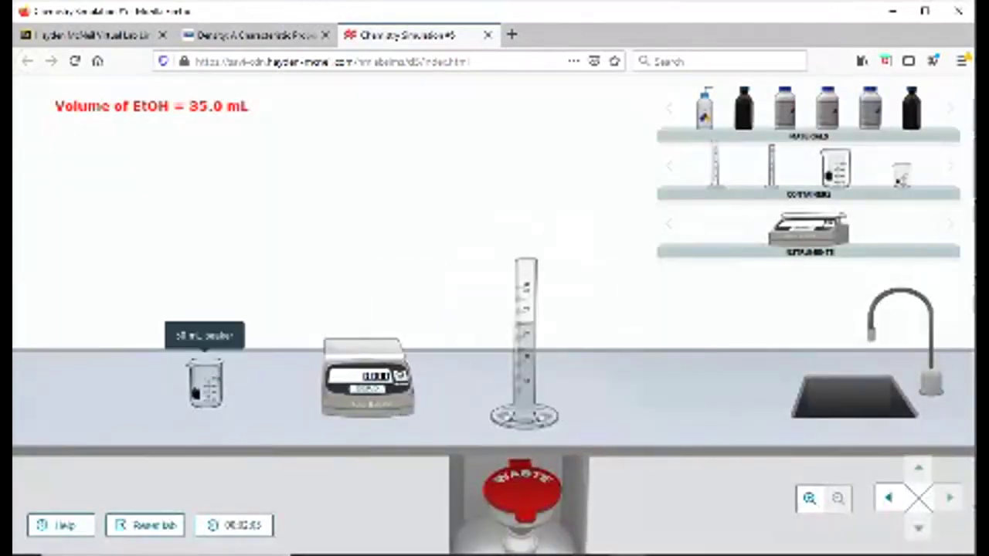
- Tare the balance with the empty 50 mL beaker, then pour all 35.0 mL of ethanol into it
drag(205, 380, 365, 339)
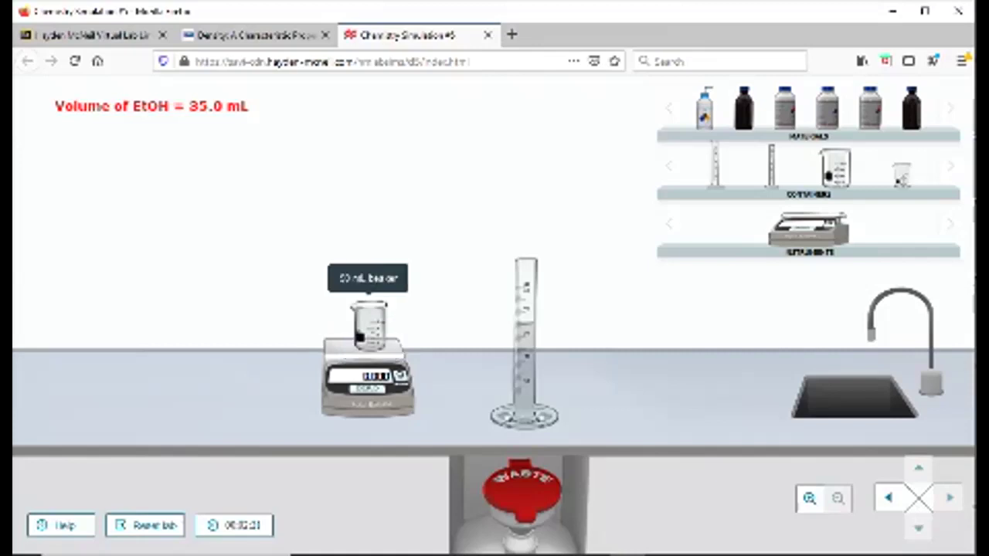
drag(369, 325, 180, 382)
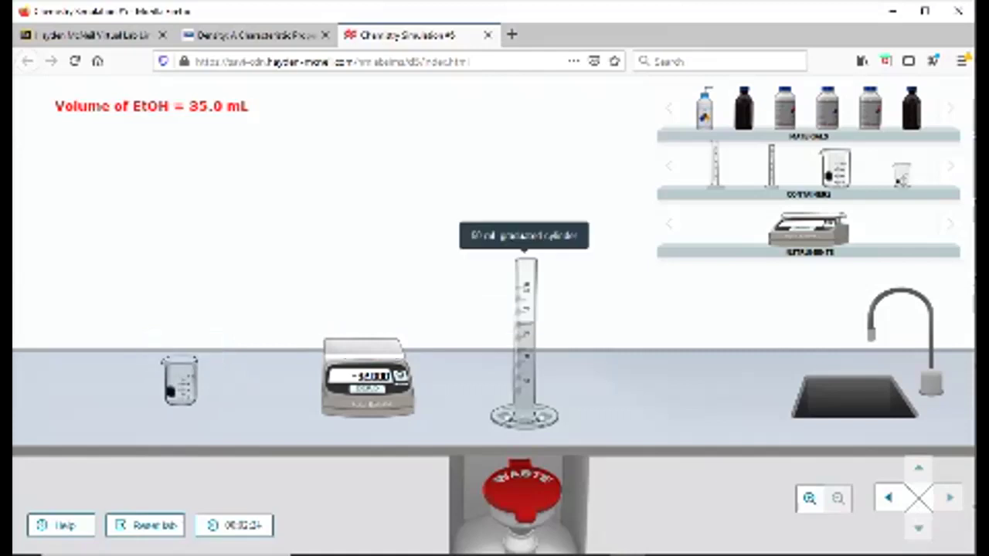
drag(525, 339, 187, 332)
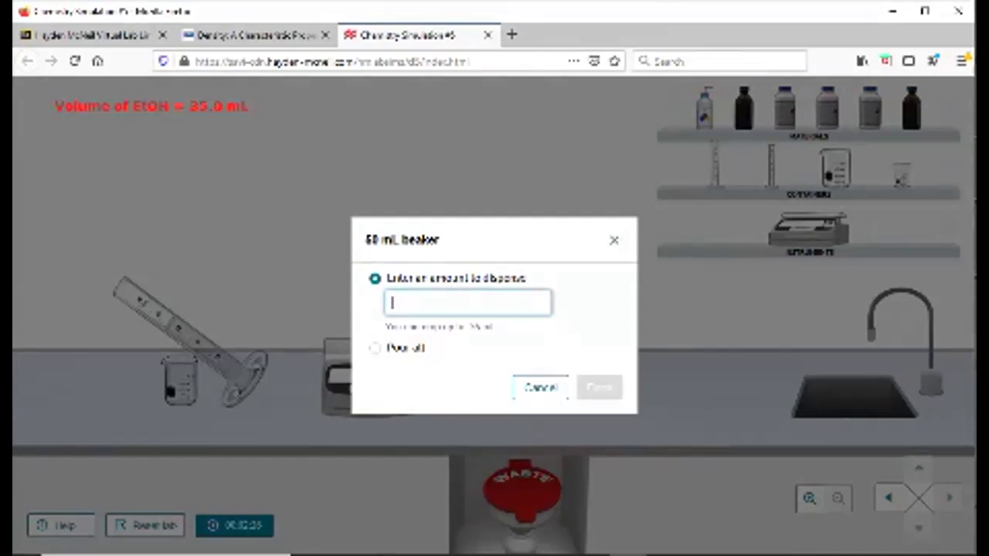
click(374, 347)
click(598, 387)
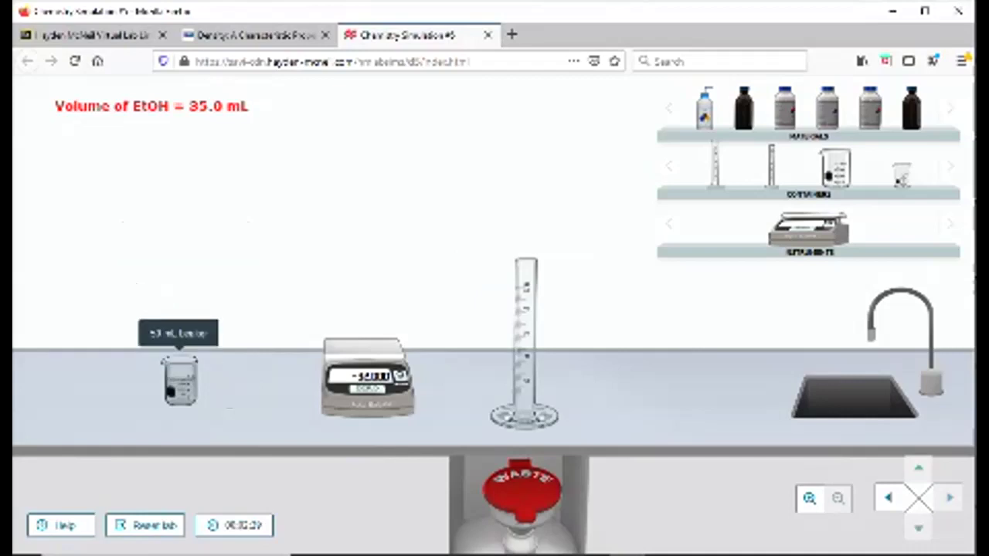
- Weigh the ethanol-filled beaker, note 'Mass of EtOH = 27.615 g', and start a new note below
drag(179, 378, 365, 324)
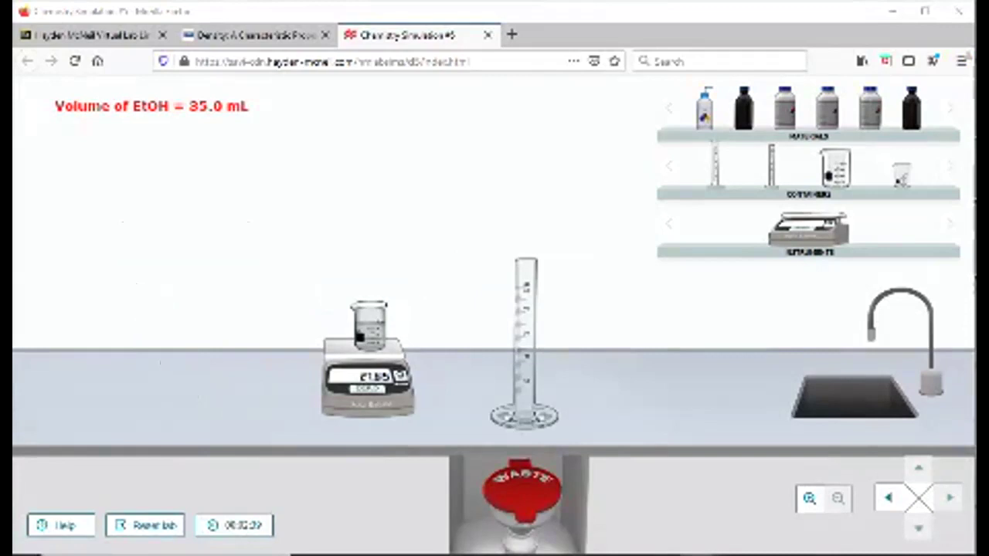
text(Massa)
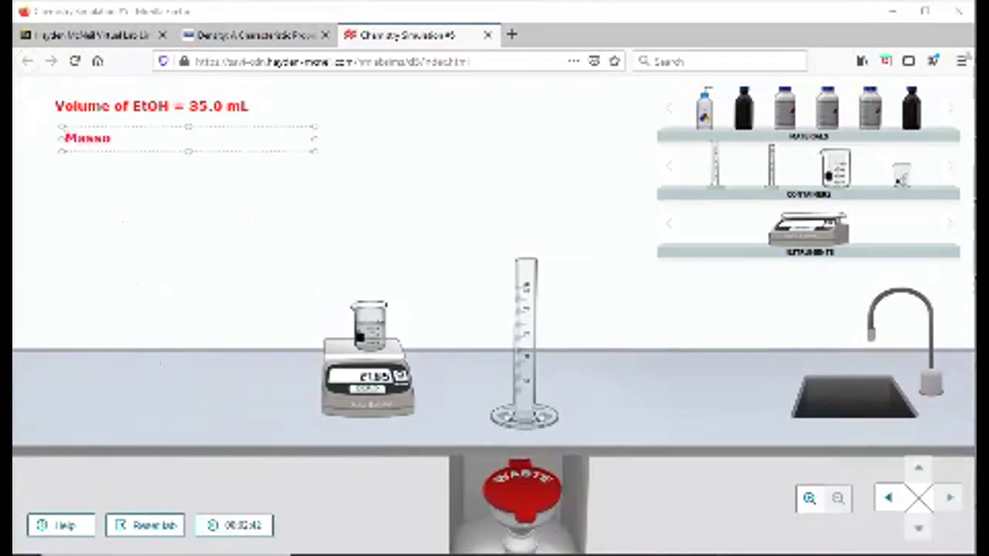
key(BackSpace)
text(of EtOH)
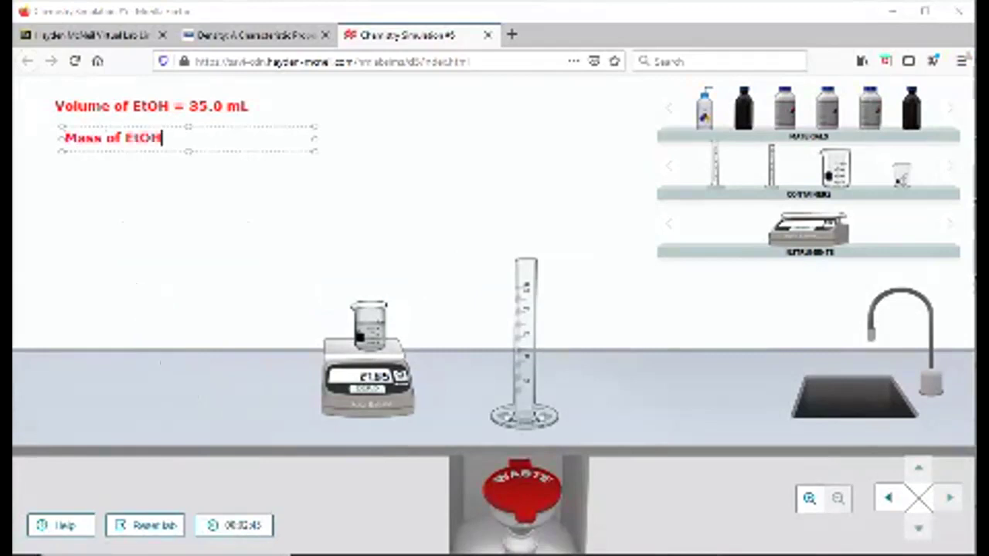
text( = )
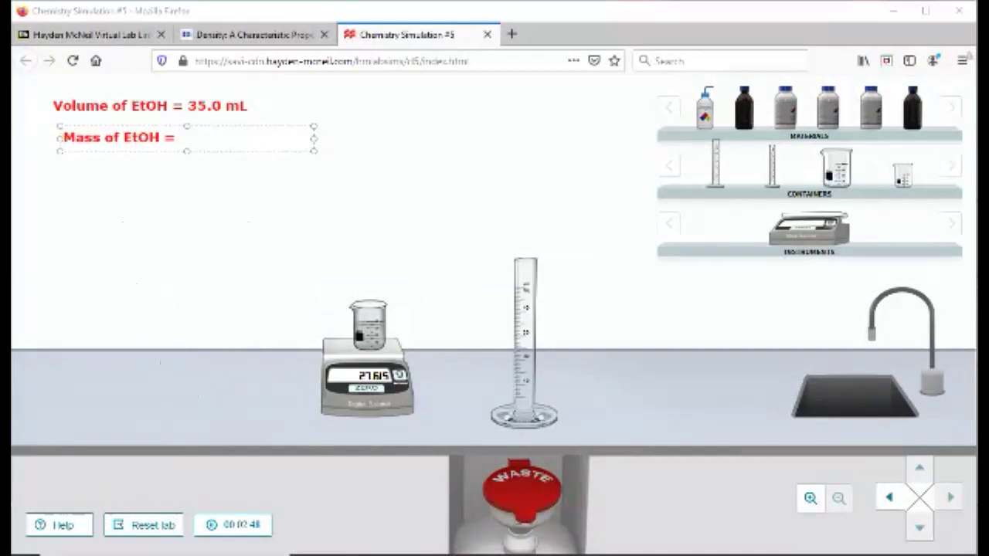
text(27.615 g)
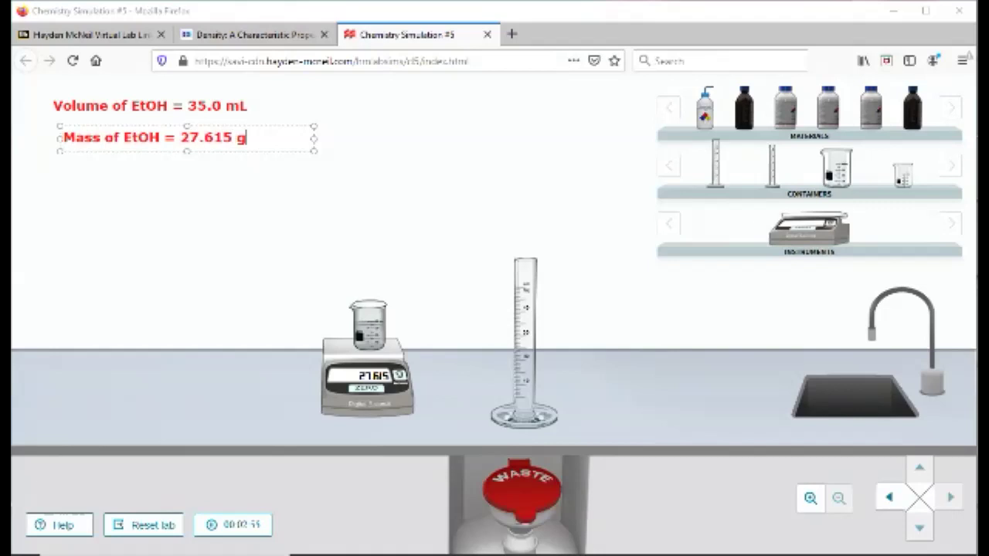
key(Escape)
click(72, 181)
- Write the density note 'D = 27.615/35.0 = 0.789 g/mL'
text(D = )
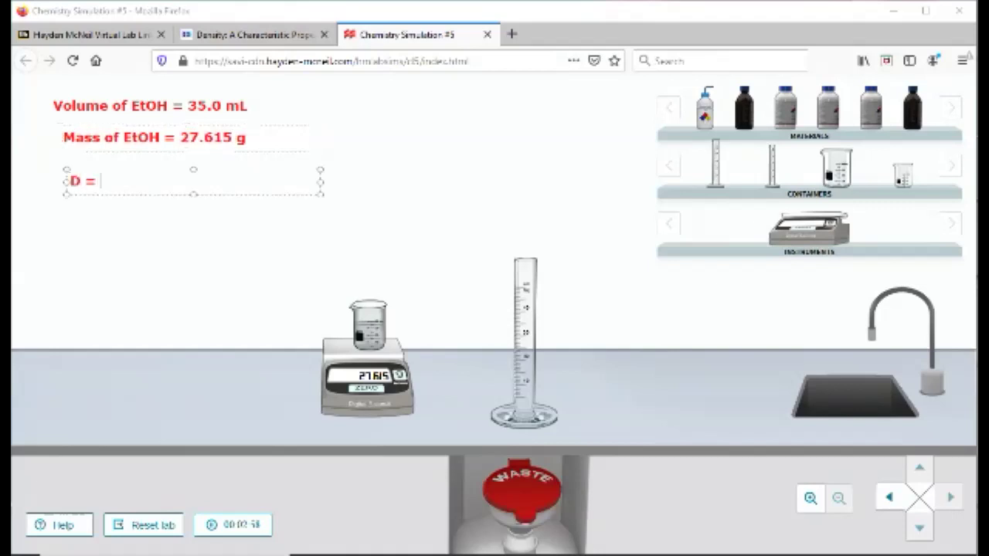
text(27.615/)
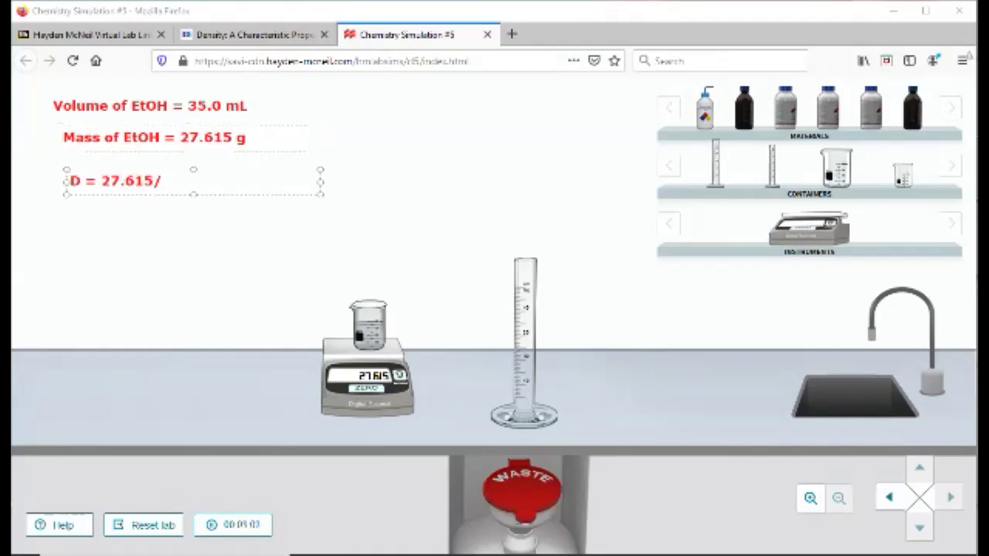
text(35.0 =)
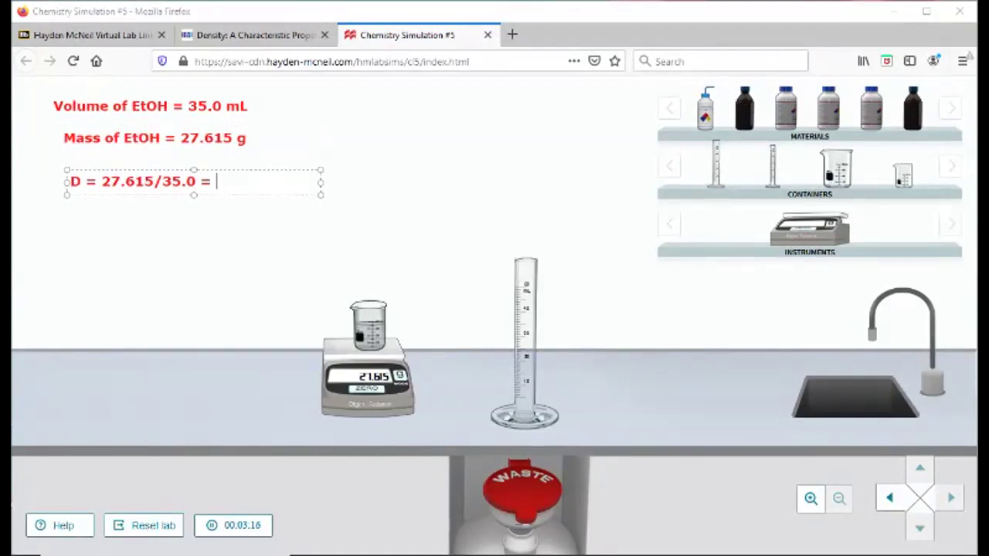
text(0.789)
text(g/M)
key(BackSpace)
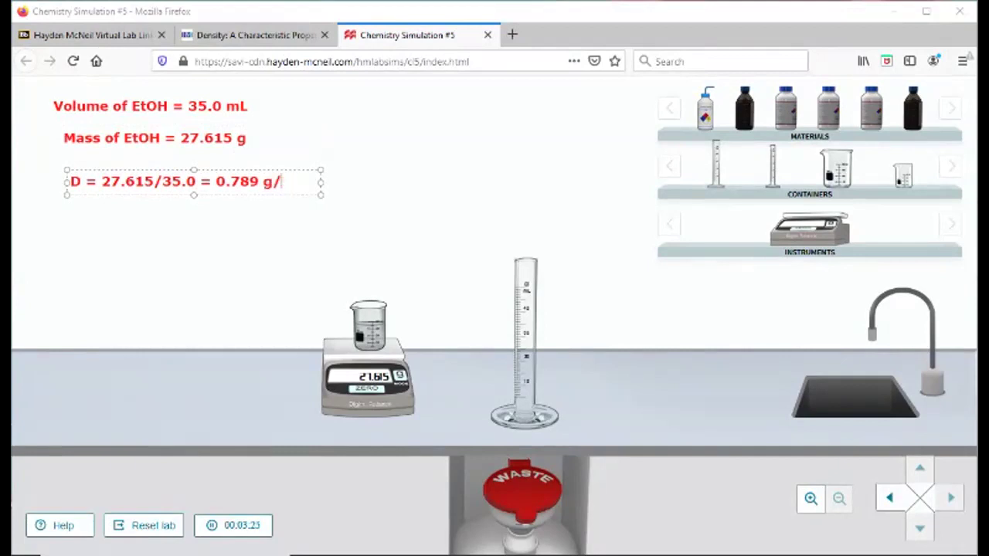
text(mL)
key(Escape)
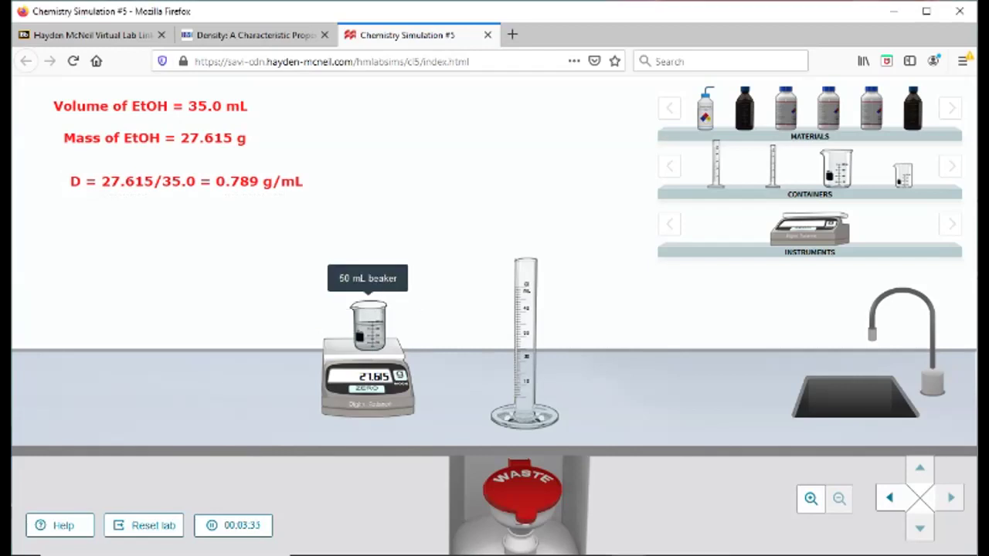
- Discard the ethanol beaker into the waste and switch to the Density procedure page
drag(367, 324, 525, 488)
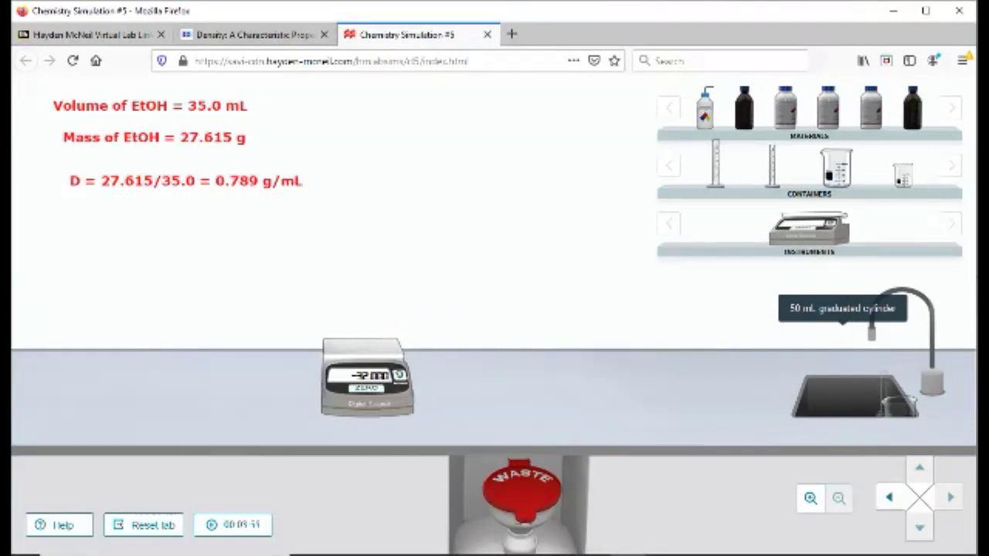
key(ctrl+Page_Up)
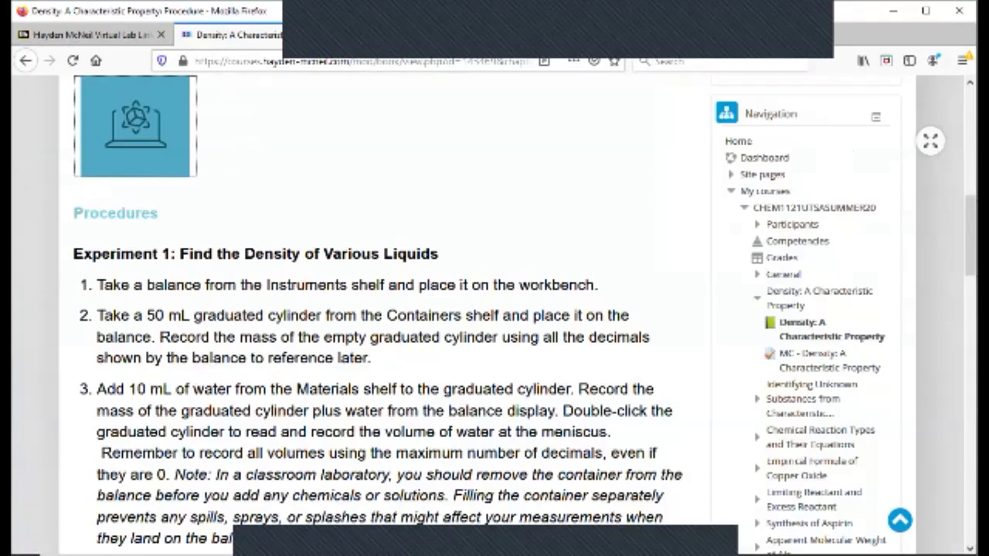
- Scroll the procedure down through Experiments 1 and 2, then return to the simulation
scroll(386, 309, down, 5)
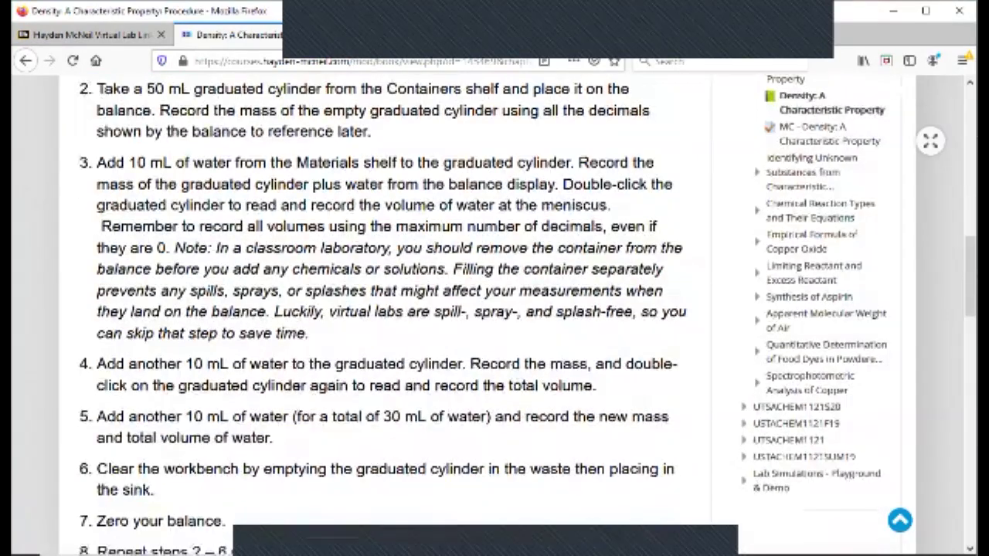
scroll(386, 309, down, 5)
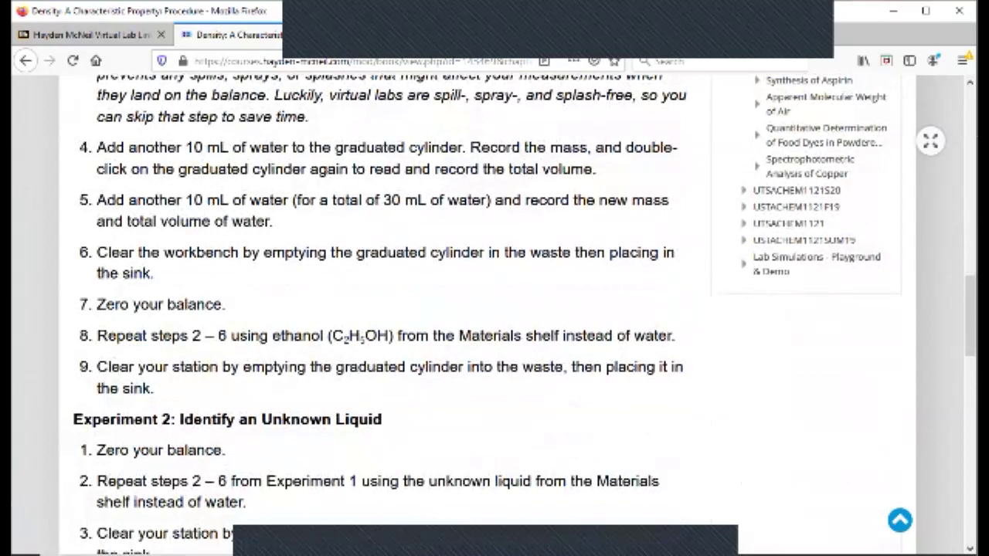
scroll(386, 309, down, 2)
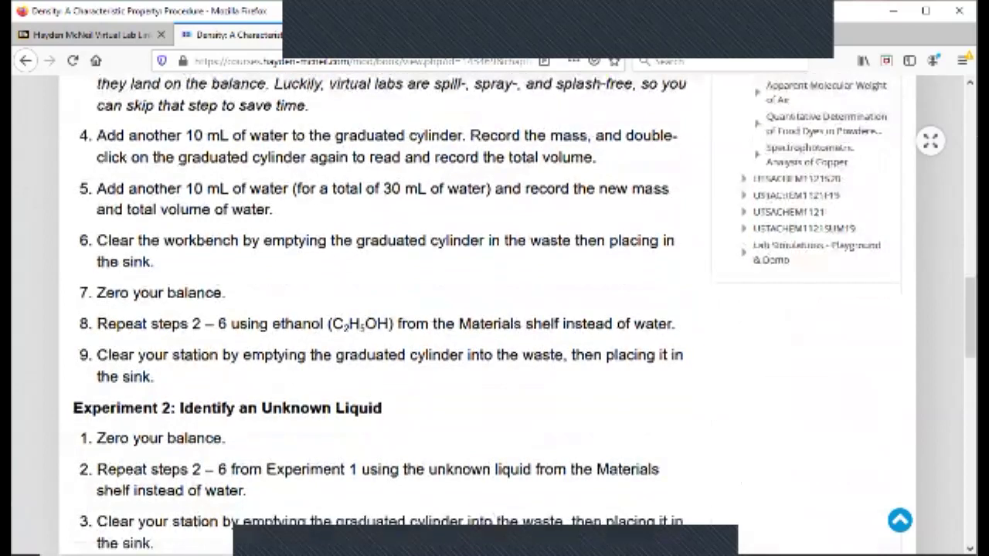
key(alt+Tab)
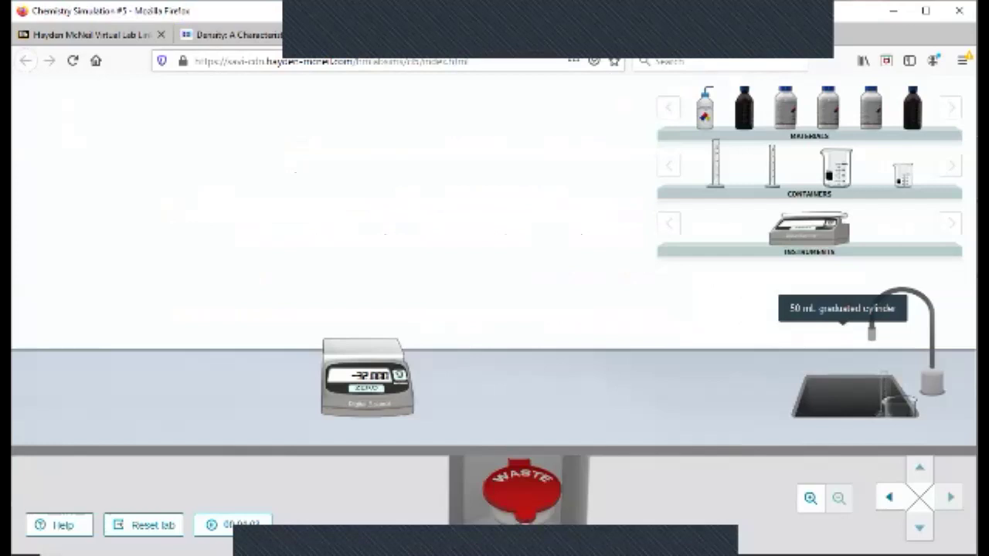
- Add the bench note 'Make sure to record observations and measurements on a piece of paper.'
click(243, 181)
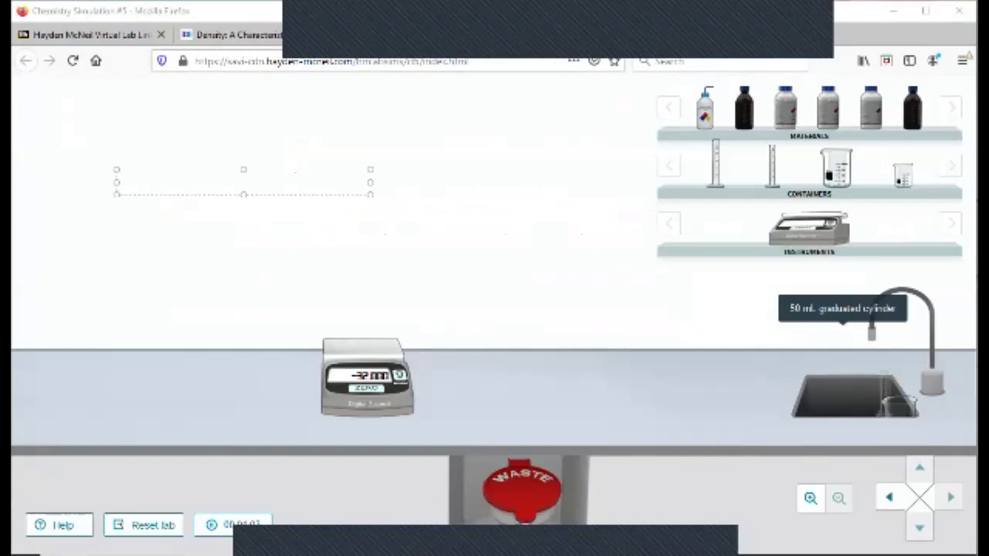
text(Make sure to record )
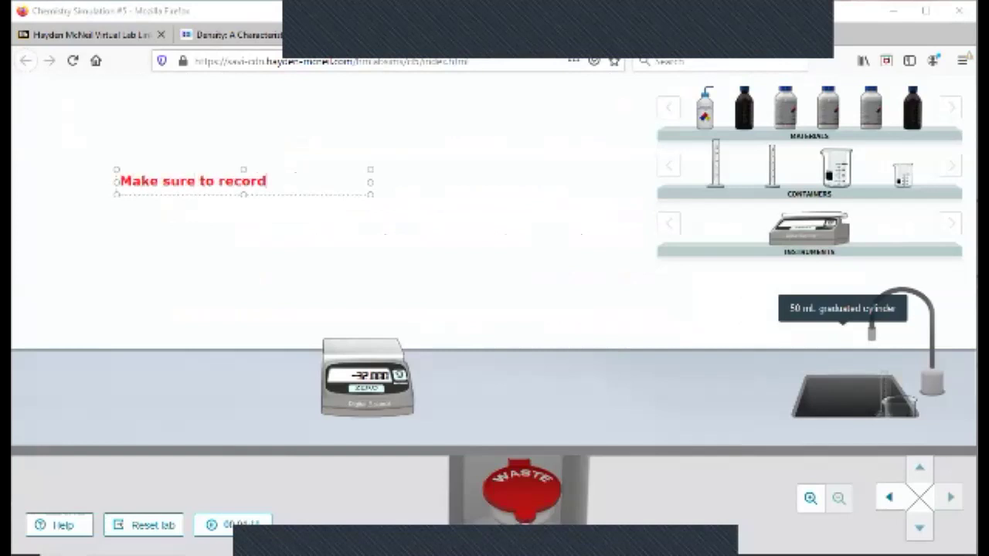
text(observatio)
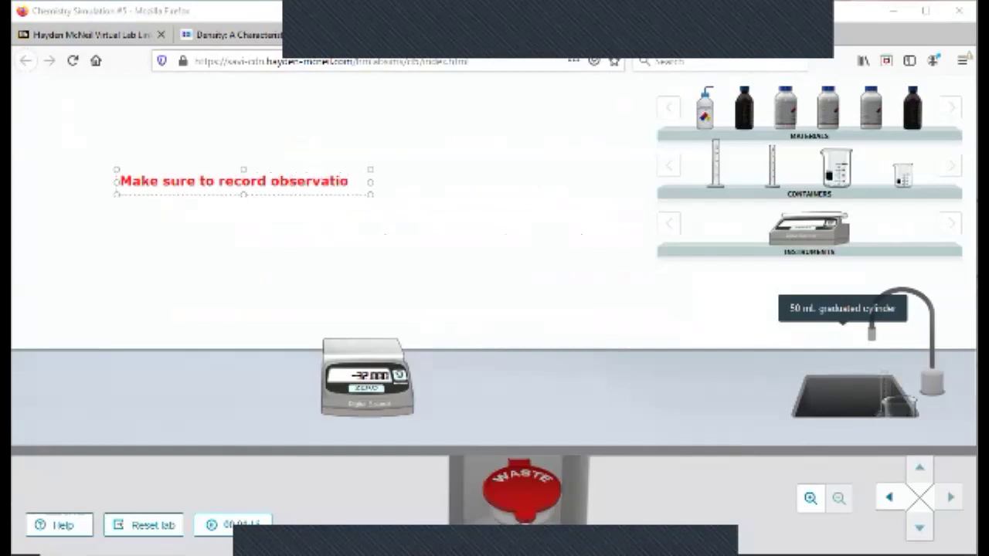
text(ns and mea)
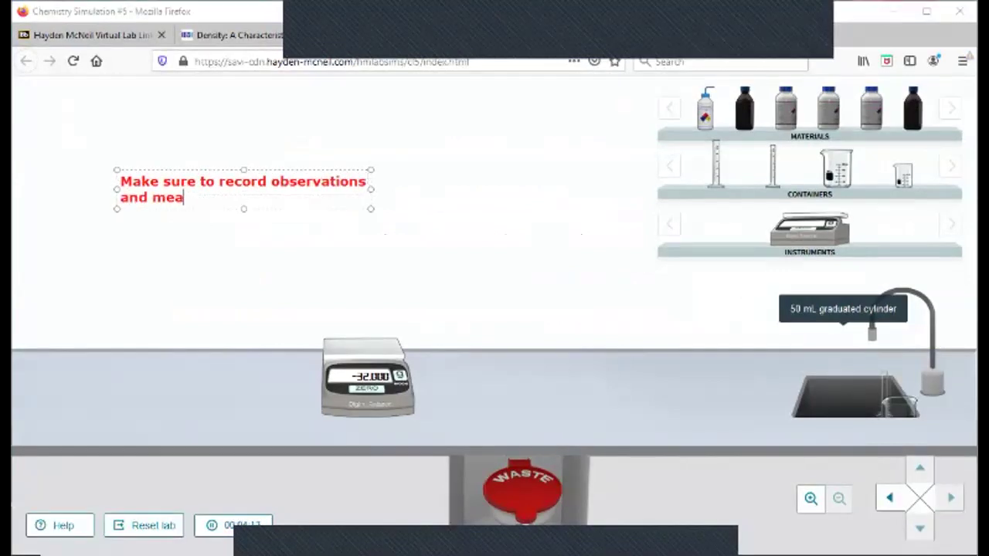
text(surements on )
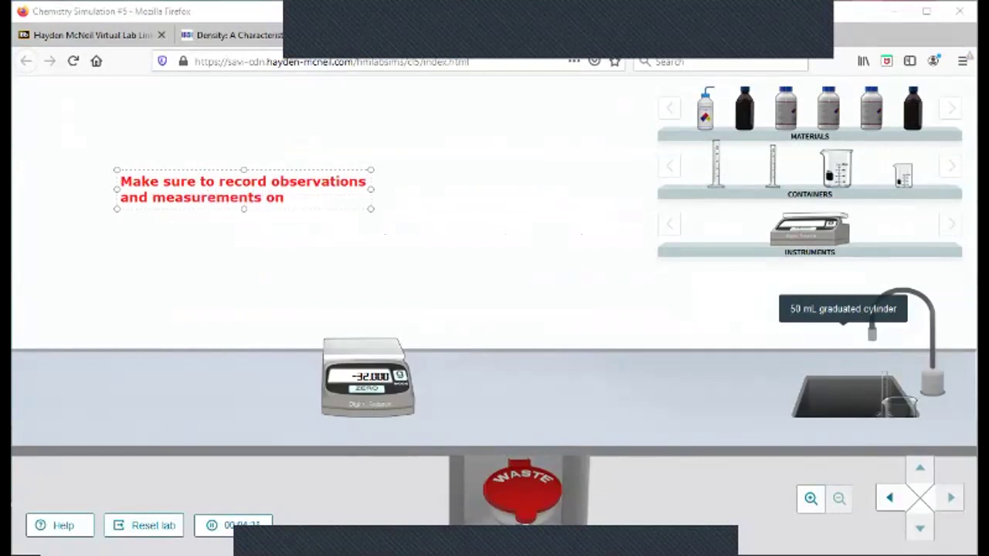
text(p)
key(BackSpace)
text(a piece of paper.)
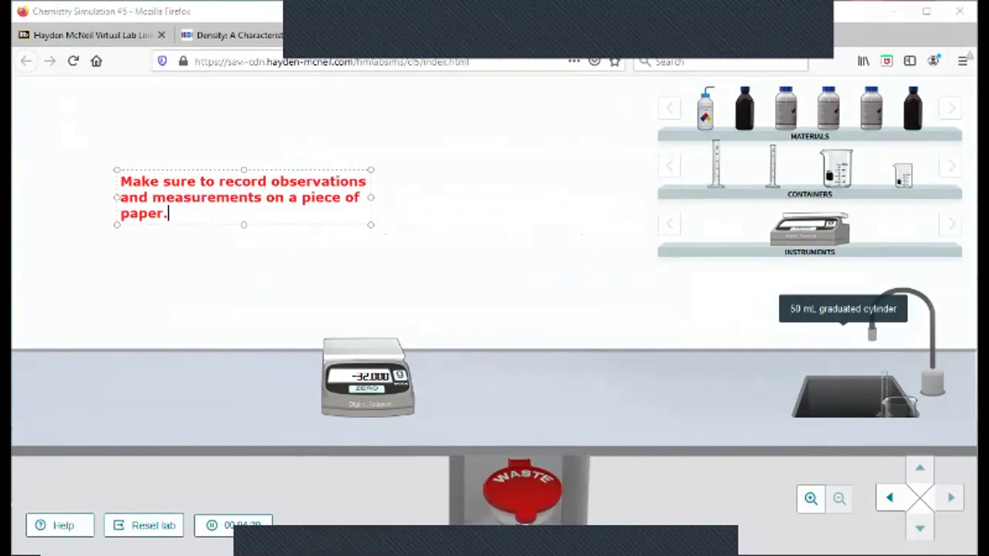
key(Escape)
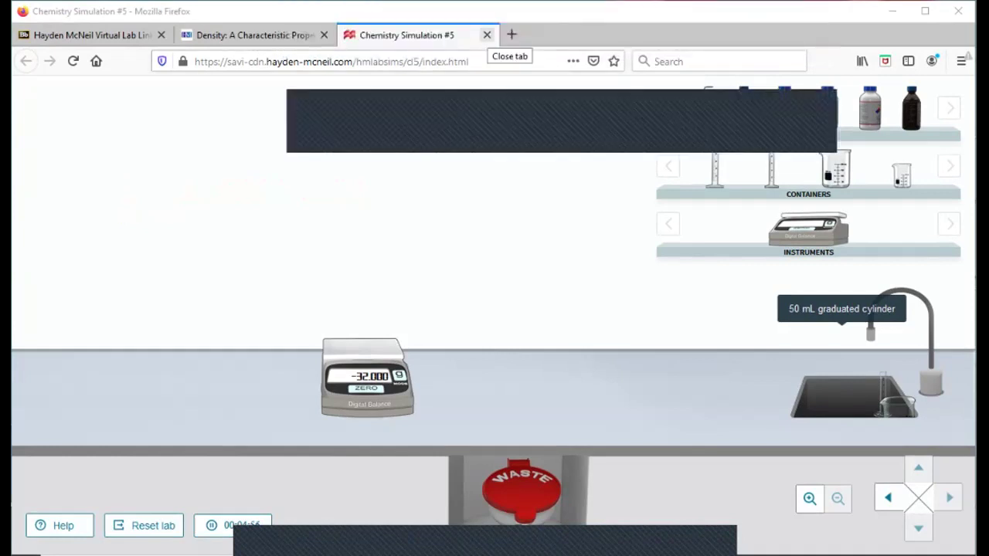
- Close the simulation and open the 'MC - Density: A Characteristic Property' quiz from the course page
click(487, 35)
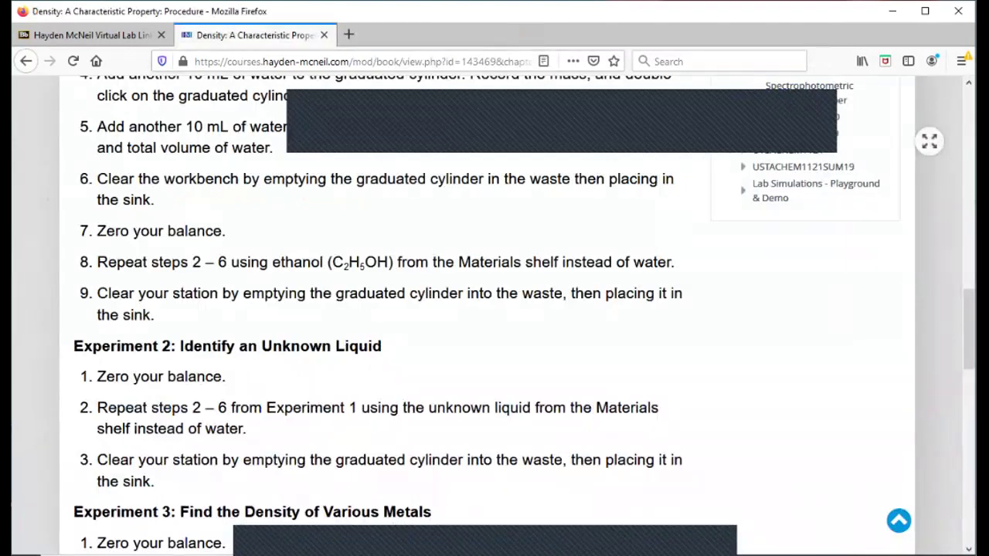
scroll(386, 309, up, 10)
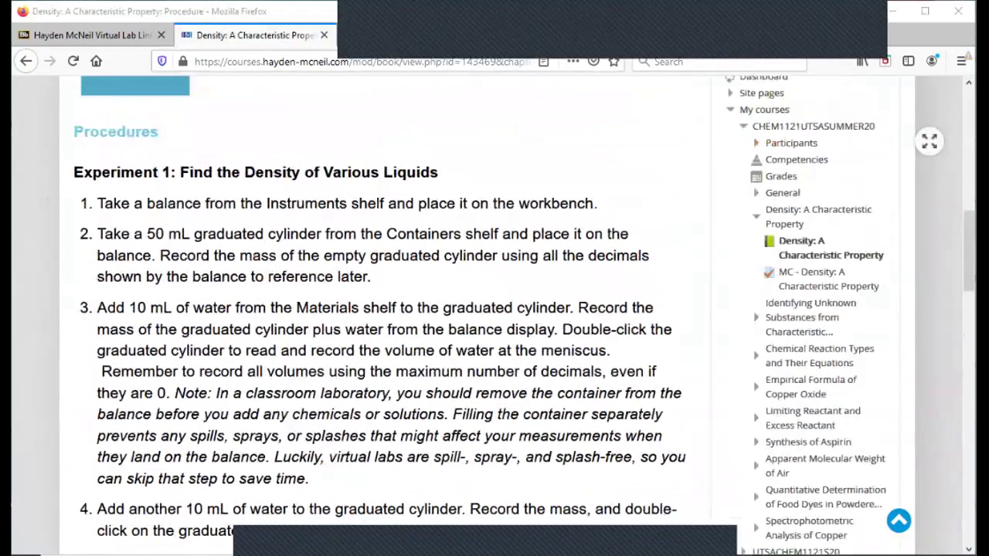
scroll(387, 309, up, 5)
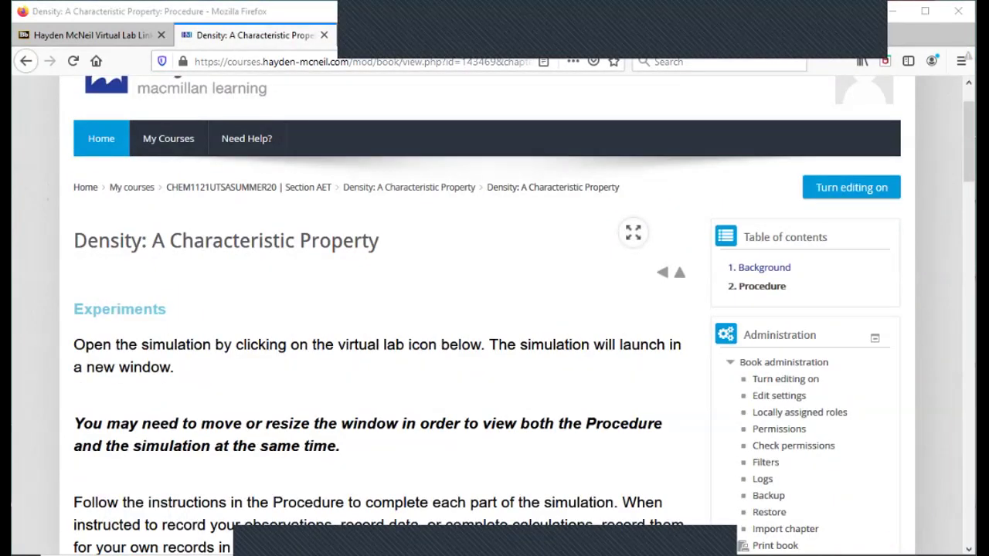
key(F5)
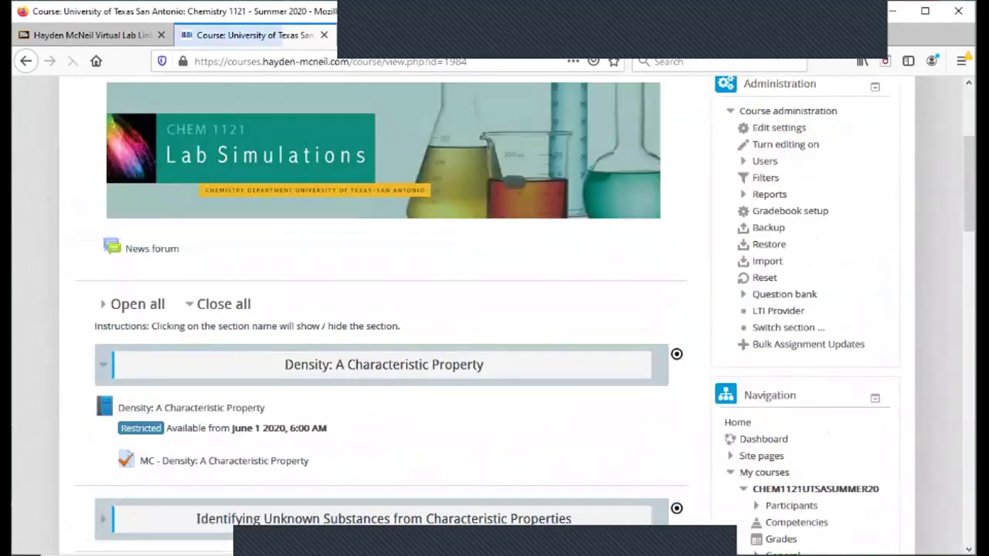
scroll(494, 309, down, 4)
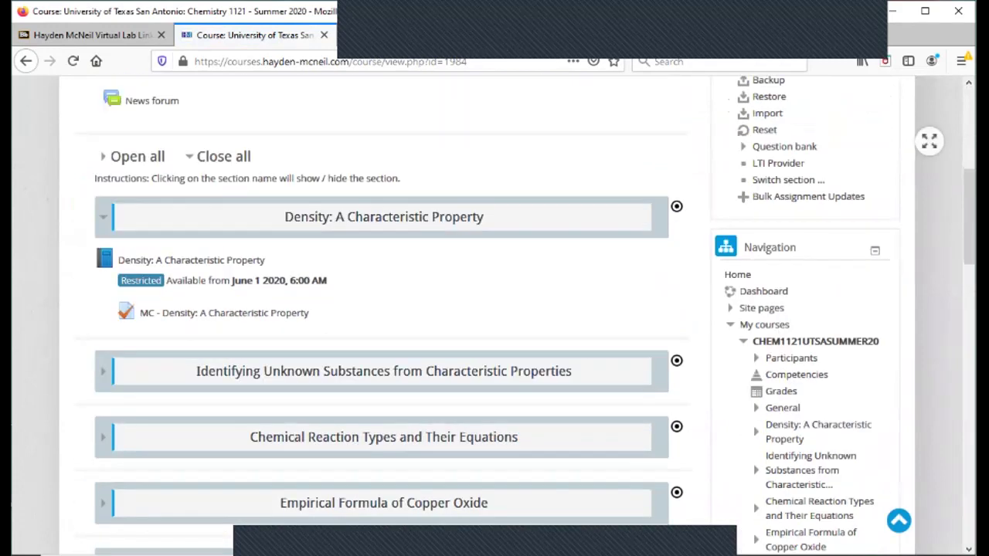
click(224, 313)
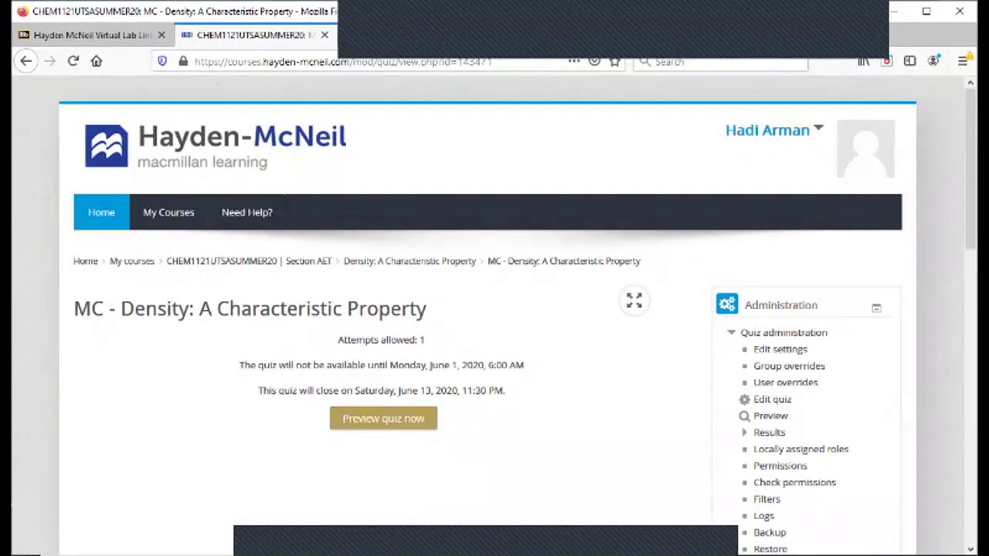
- Start a preview of the density quiz
click(383, 418)
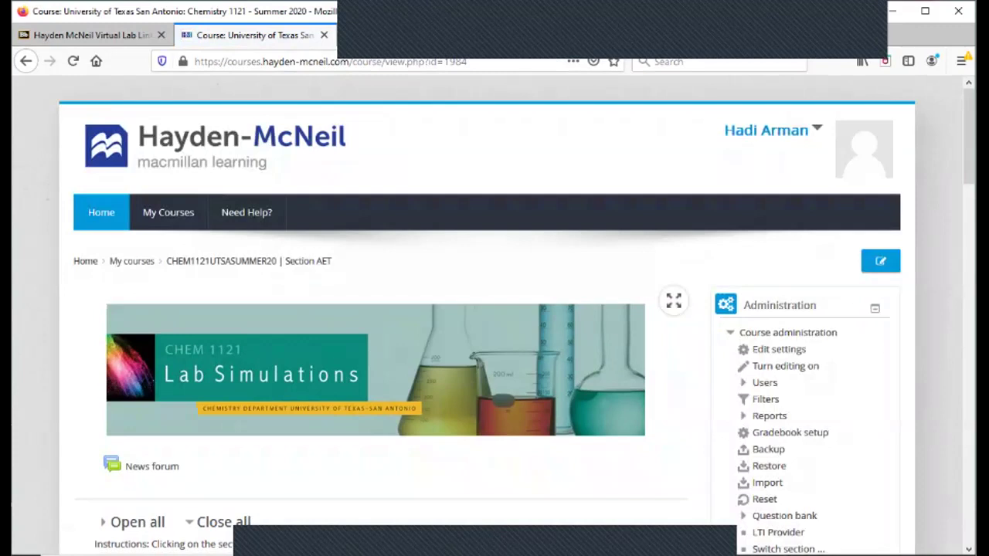
scroll(495, 309, down, 5)
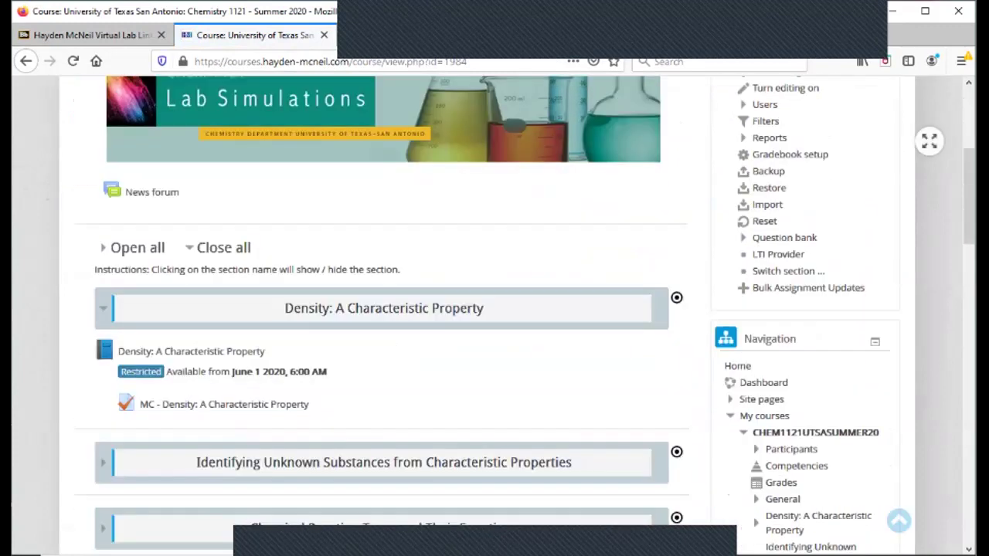